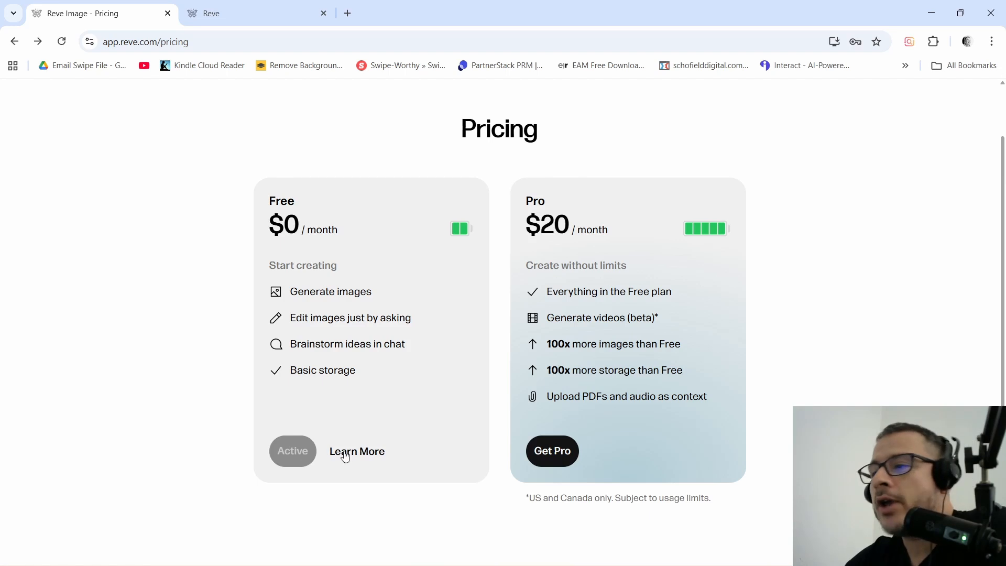
# - Open the Free plan's details and examine the FAQ, including the answer about limits on how many images can be created
pyautogui.click(369, 454)
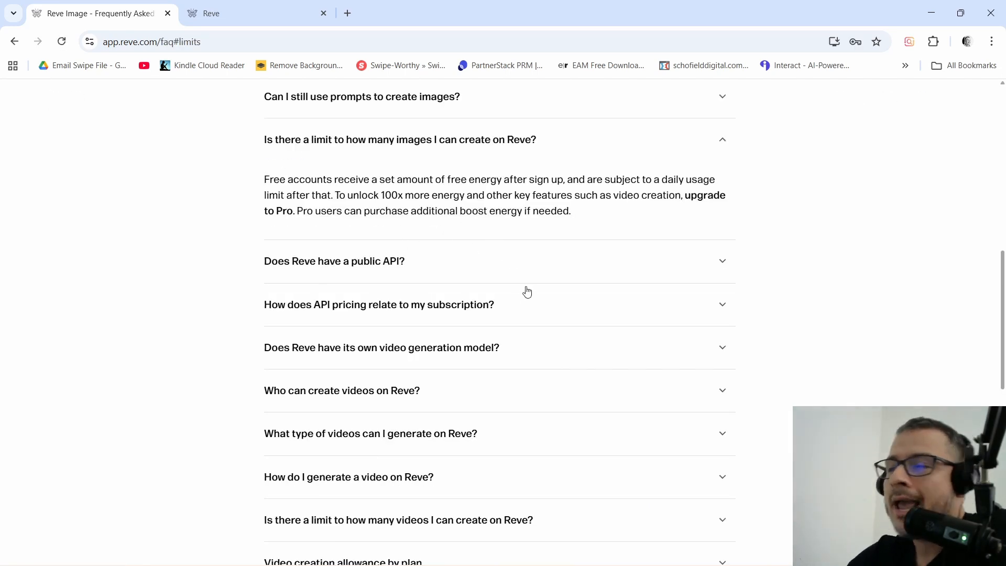
pyautogui.scroll(3, 524, 289)
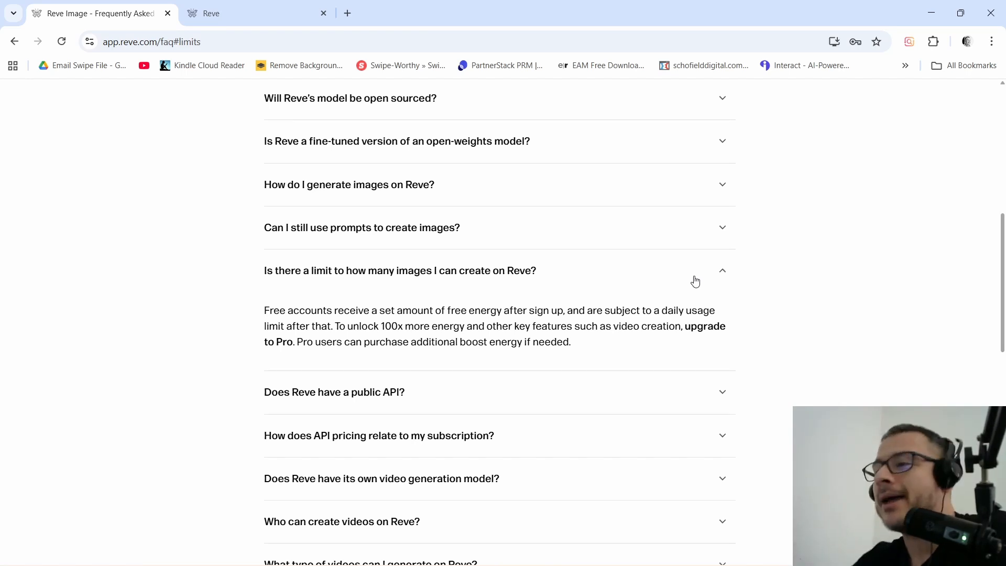
pyautogui.scroll(2, 629, 310)
pyautogui.scroll(6, 634, 317)
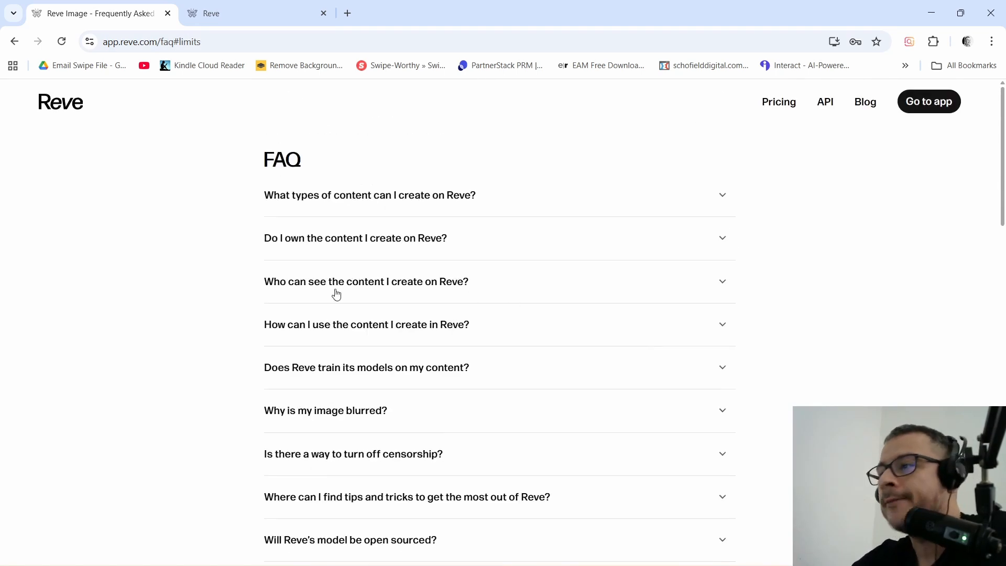
pyautogui.scroll(-5, 566, 392)
pyautogui.scroll(-3, 567, 392)
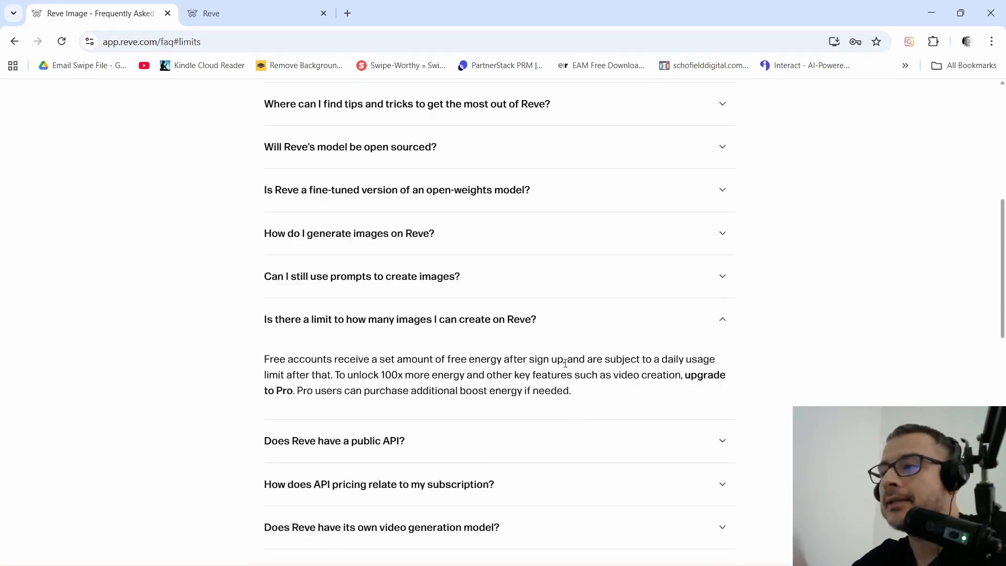
# - Switch to the Reve home page and start a new creation from text
pyautogui.click(239, 7)
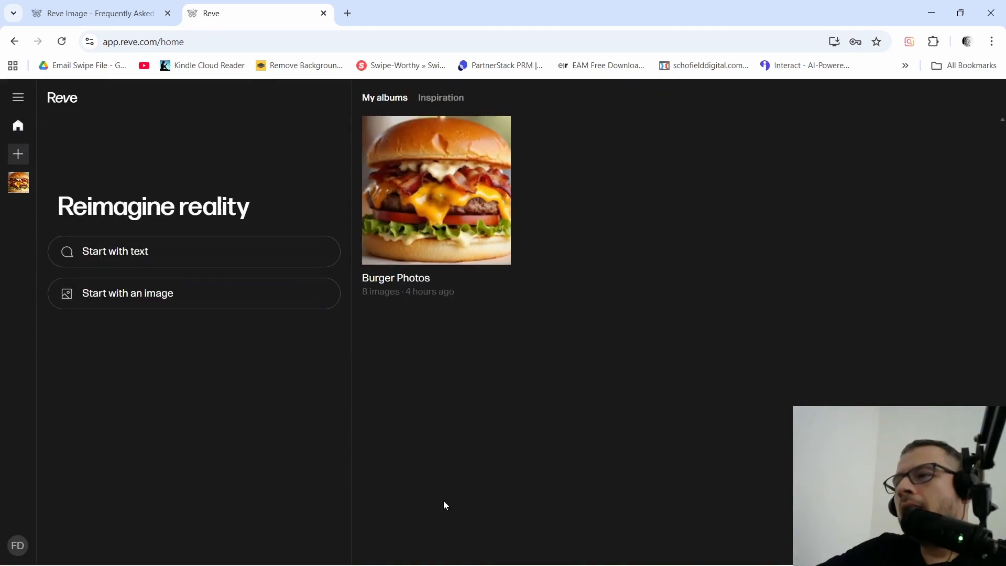
pyautogui.click(148, 249)
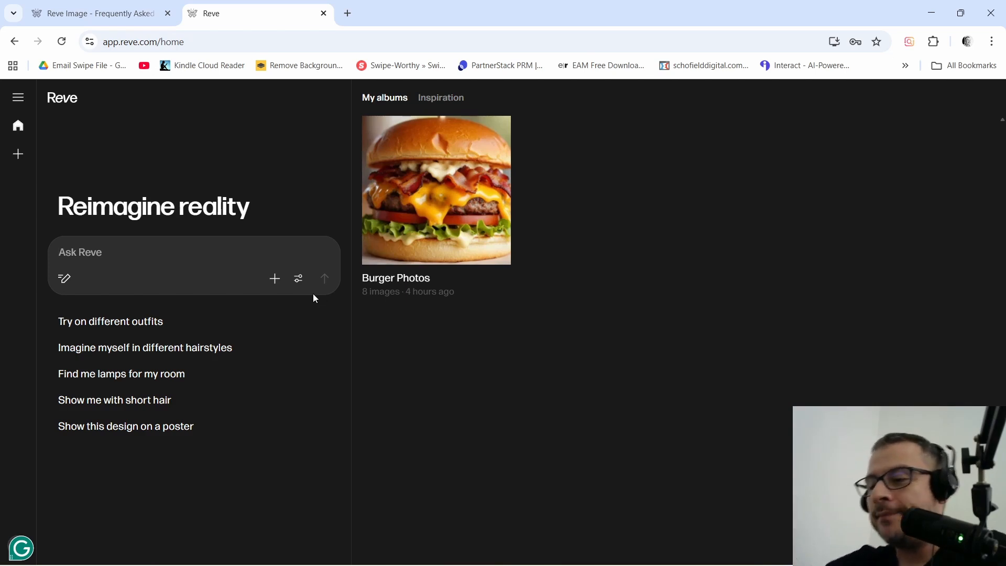
pyautogui.write('a clean')
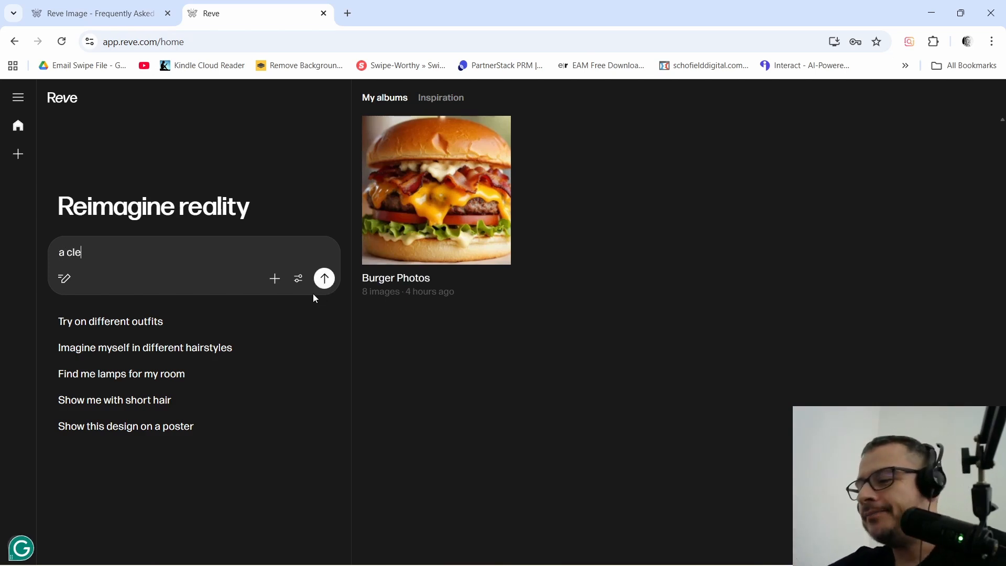
pyautogui.press('BackSpace')
pyautogui.press('BackSpace')
pyautogui.press('BackSpace')
pyautogui.press('BackSpace')
pyautogui.press('BackSpace')
pyautogui.press('BackSpace')
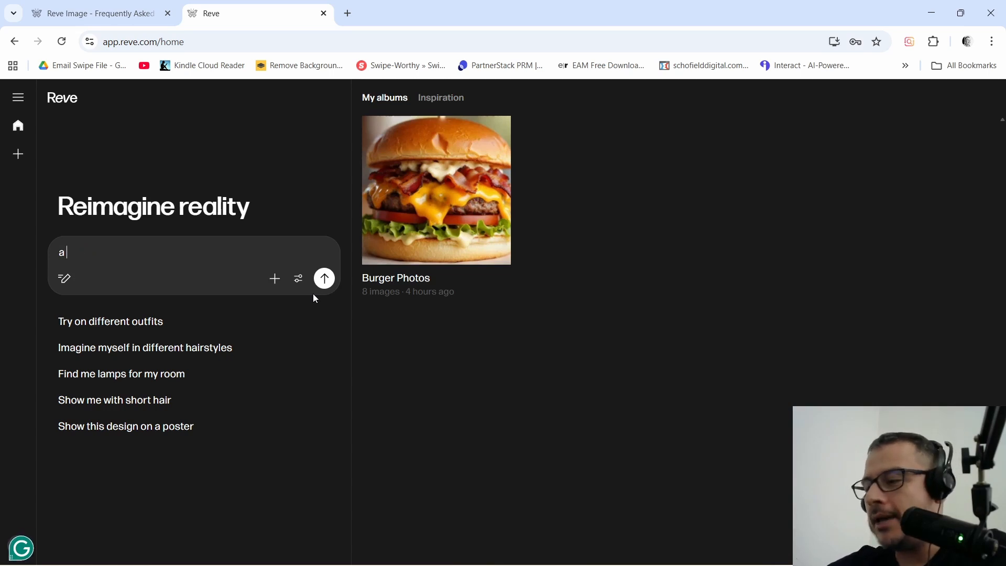
pyautogui.write('minimal')
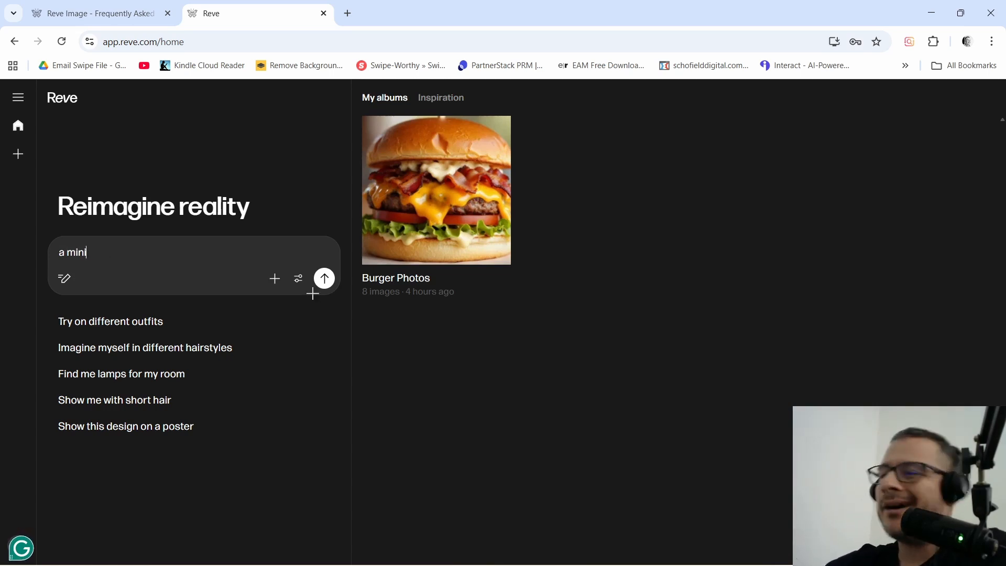
pyautogui.press('super+shift+s')
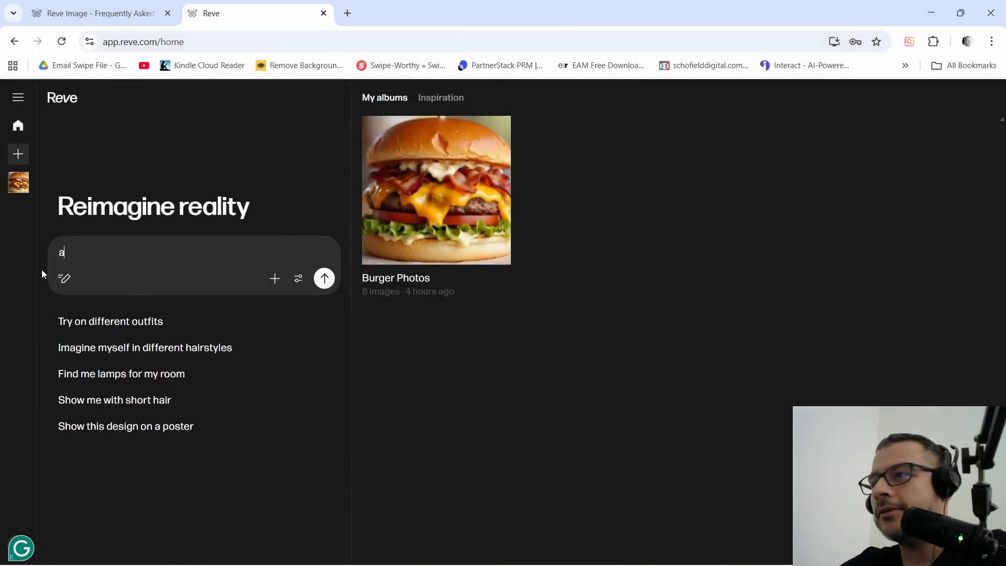
# - Generate images from the prompt "a modern minimalist product image of a black smartwatch on a white table"
pyautogui.write('m')
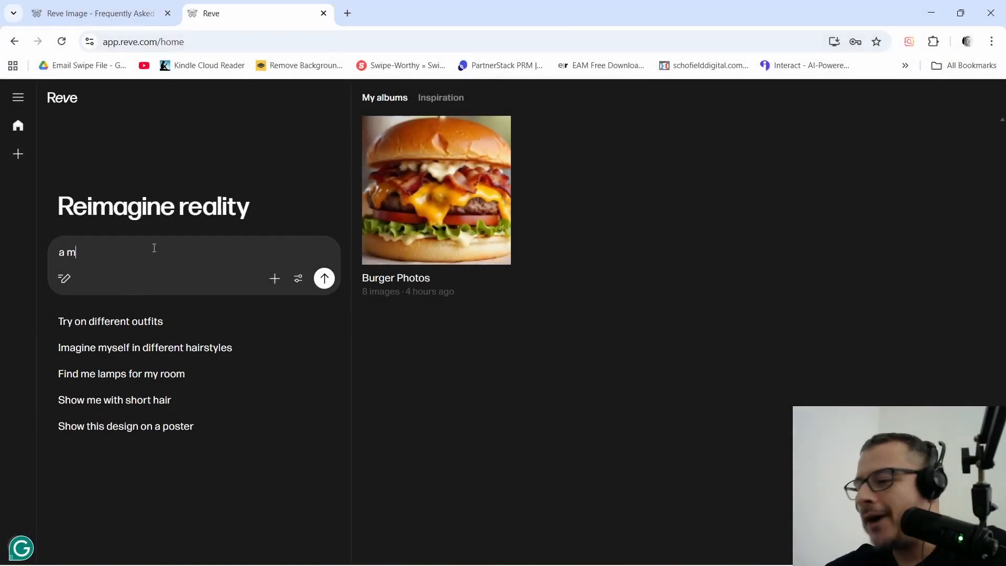
pyautogui.write('odern mi')
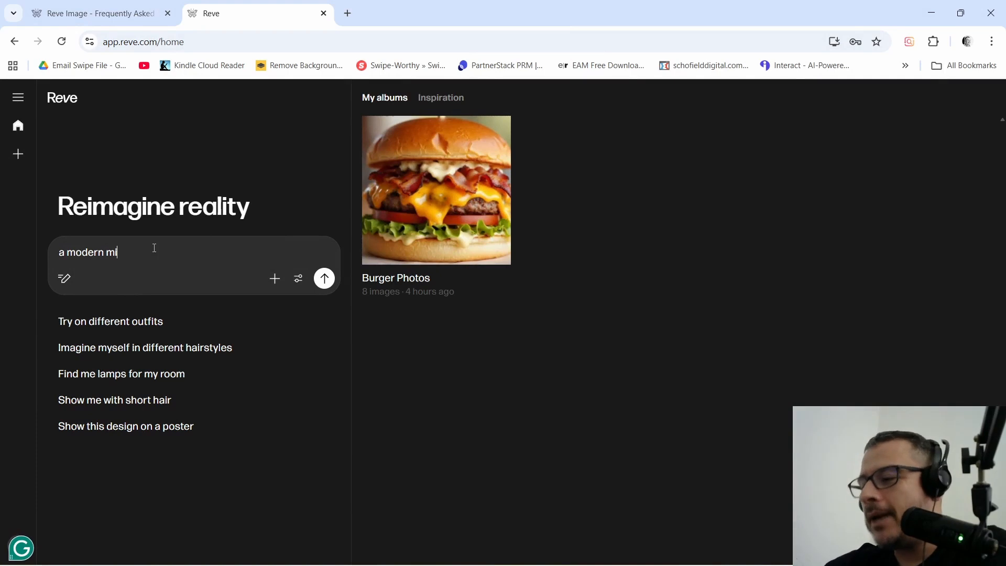
pyautogui.write('ni')
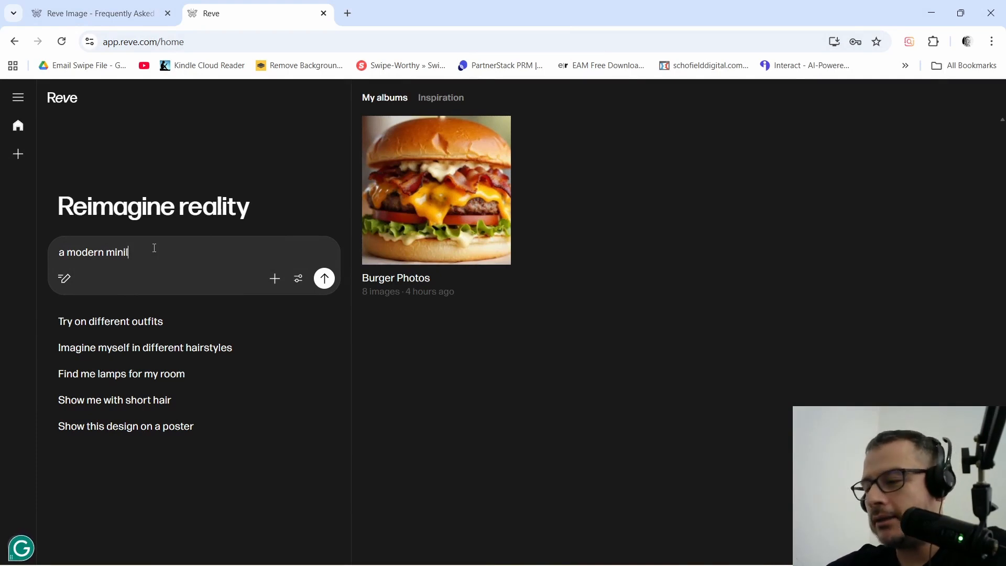
pyautogui.write('malist')
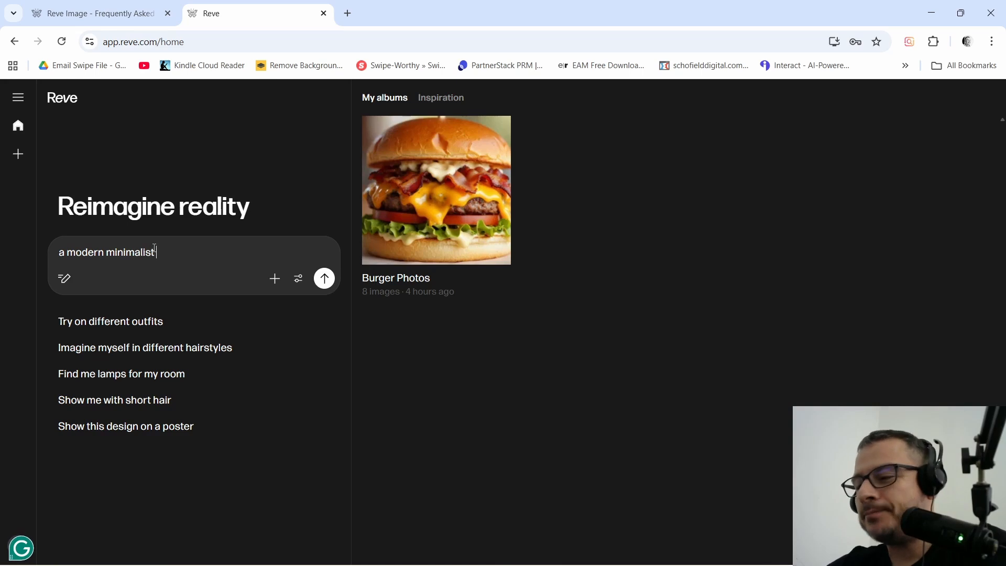
pyautogui.write(' produc')
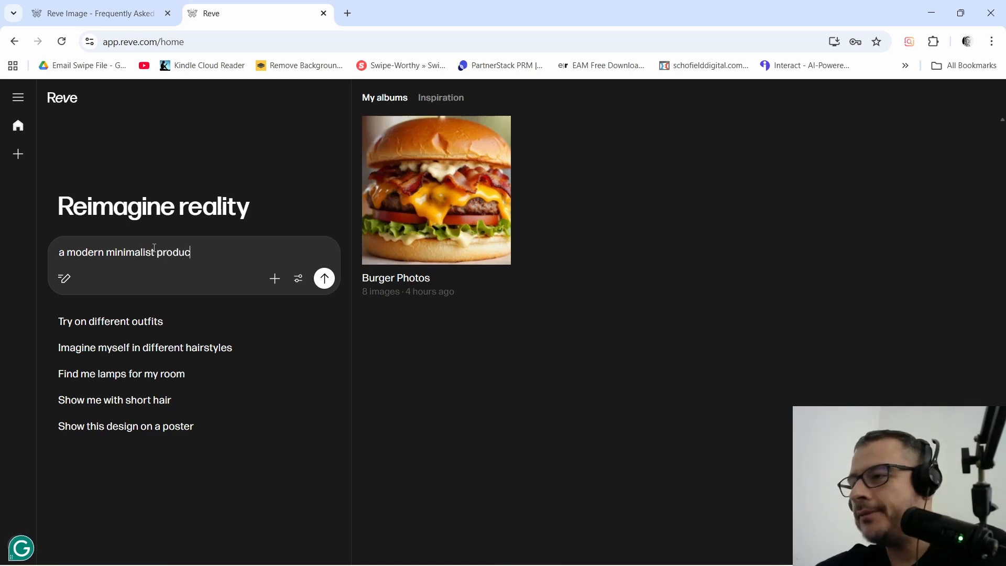
pyautogui.write('t image of a b')
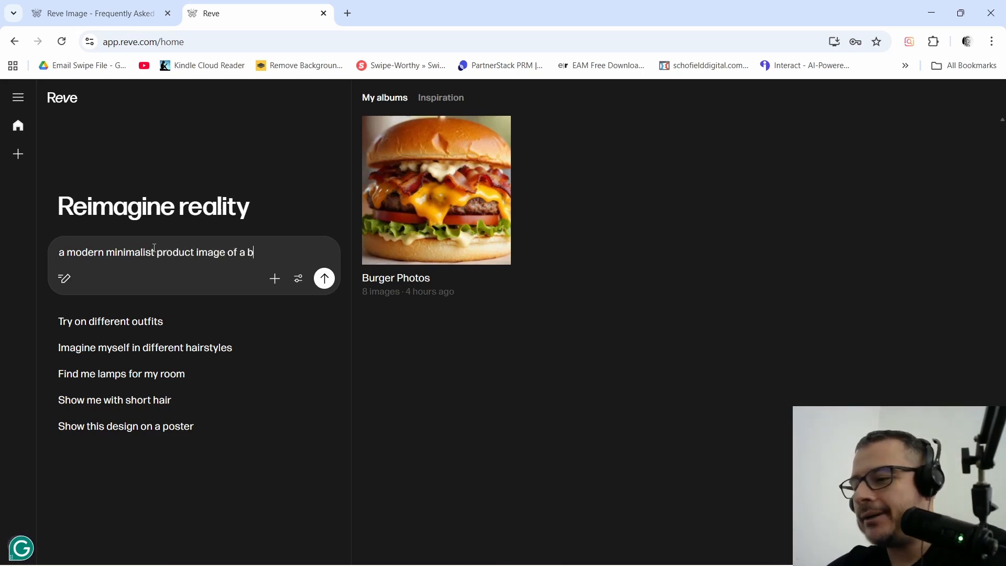
pyautogui.write('lack smart')
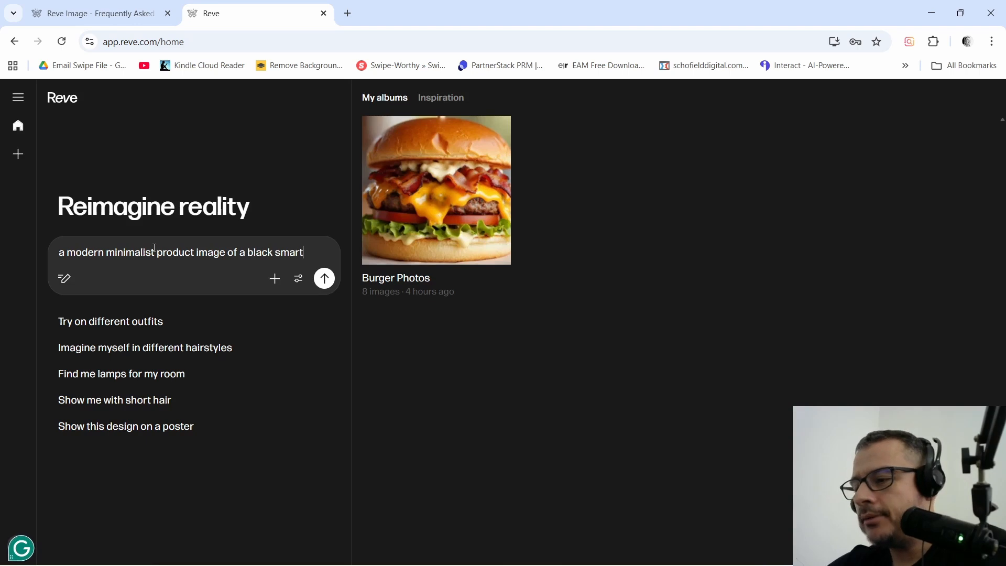
pyautogui.write('watch on a')
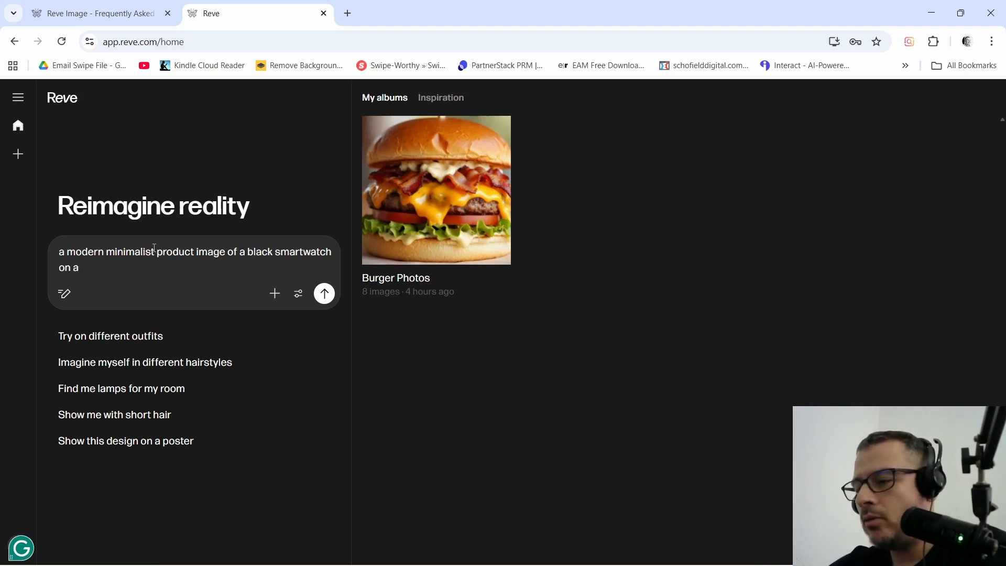
pyautogui.write(' white t')
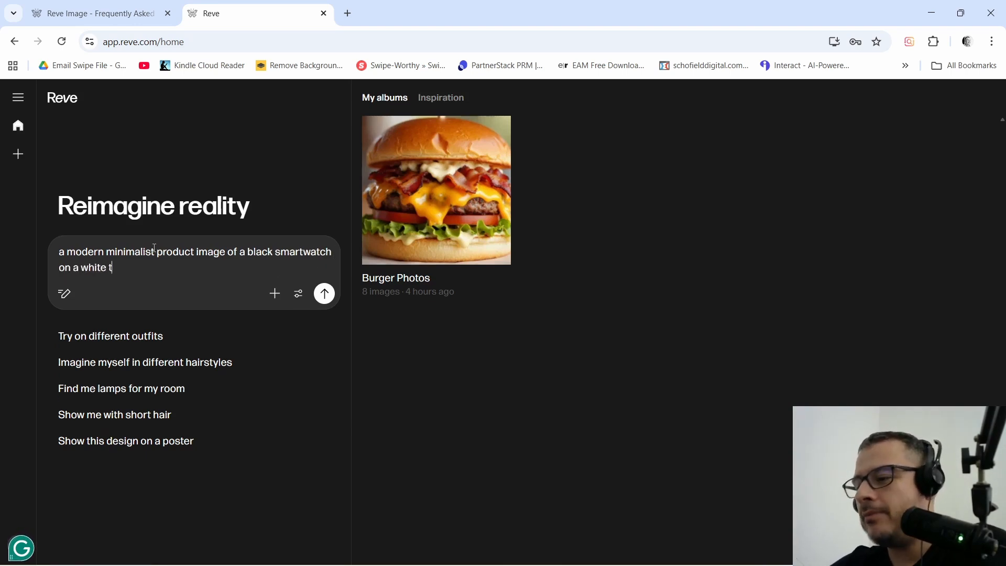
pyautogui.write('a')
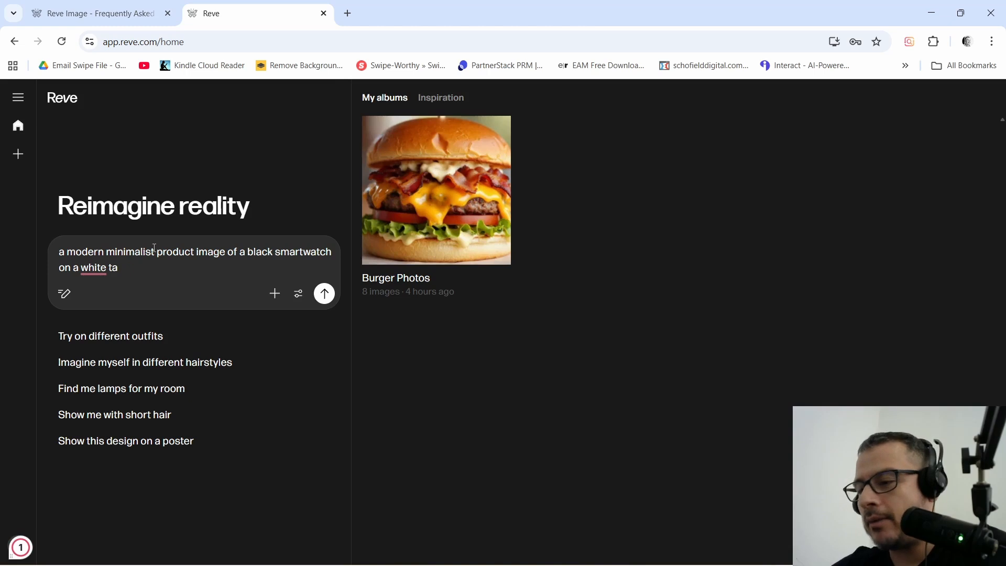
pyautogui.write('sbble')
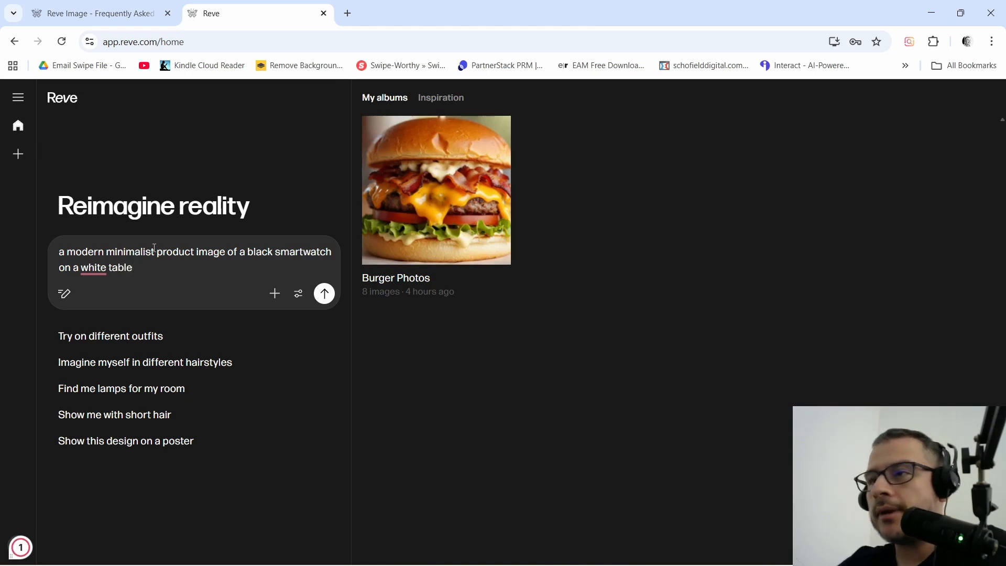
pyautogui.click(324, 295)
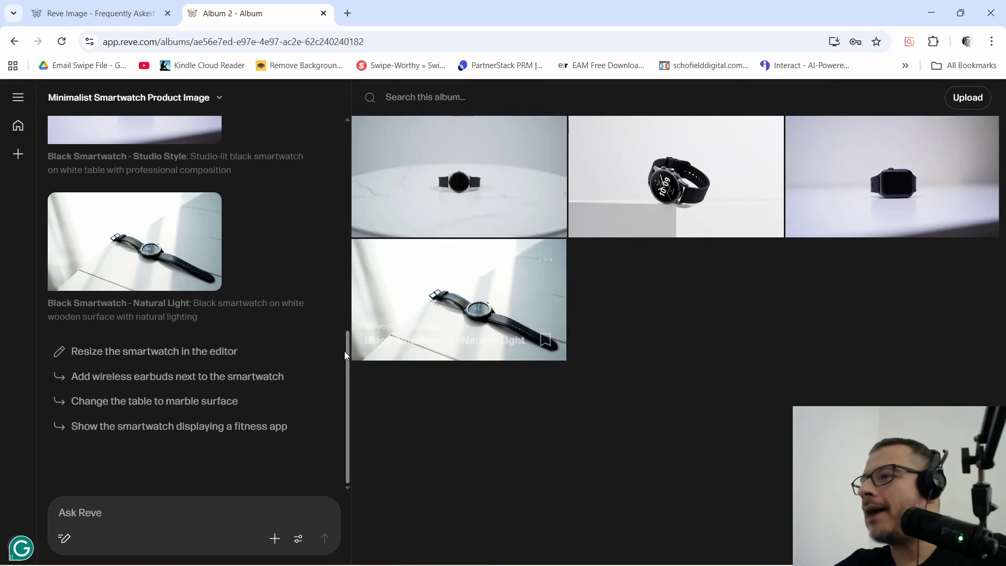
# - View each generated smartwatch image at full size, from Clean Setup through Natural Light, and return to the album
pyautogui.click(484, 166)
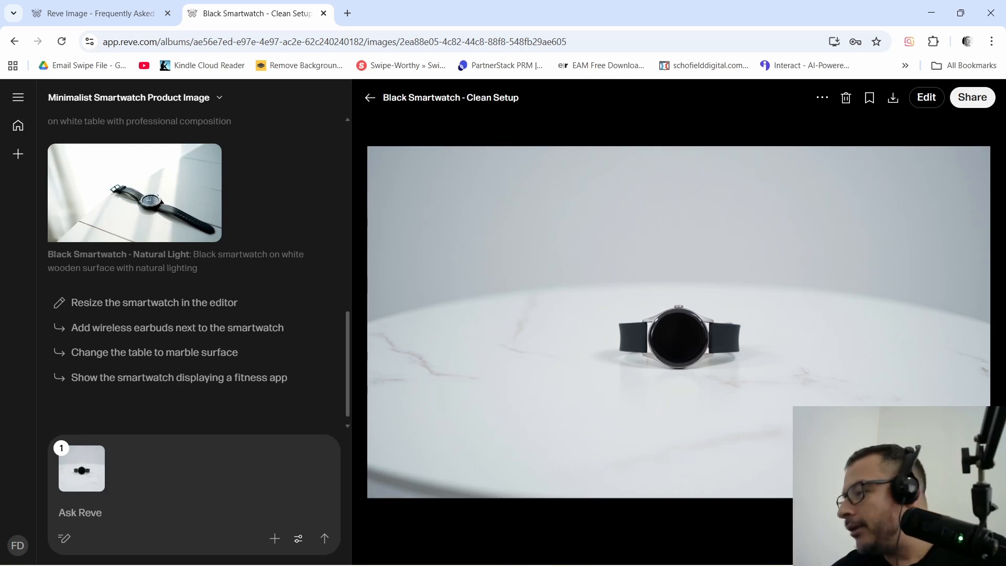
pyautogui.press('Right')
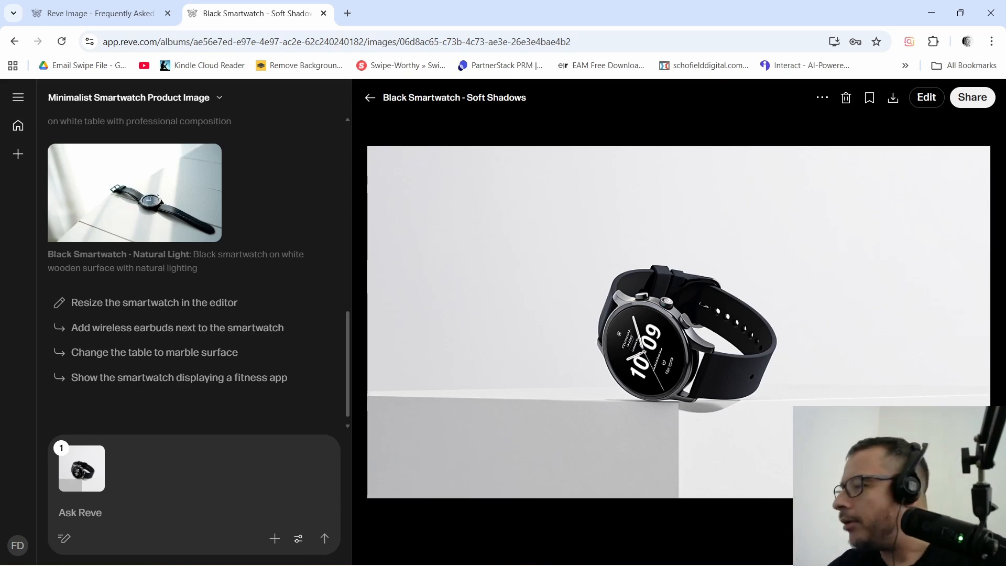
pyautogui.press('Right')
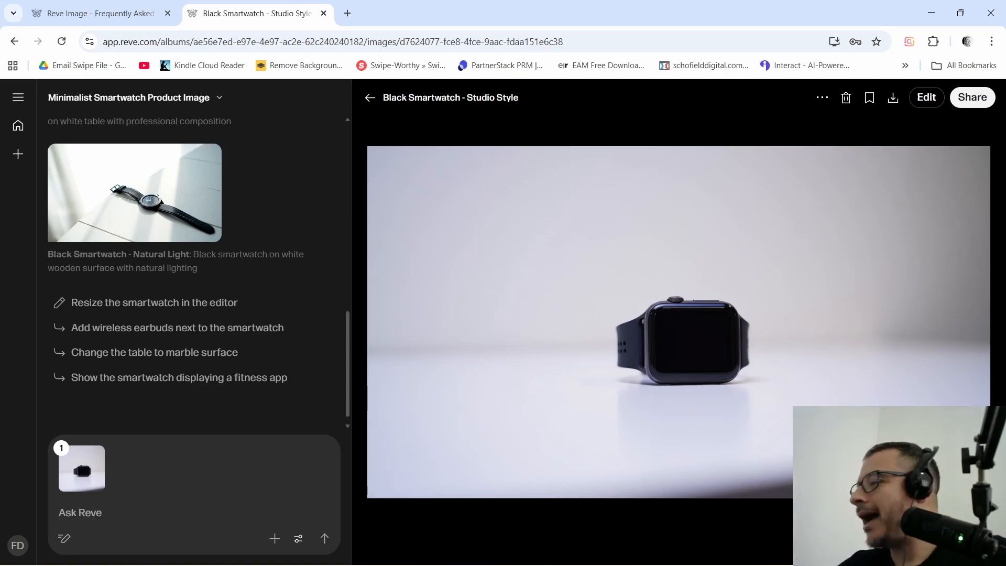
pyautogui.press('Right')
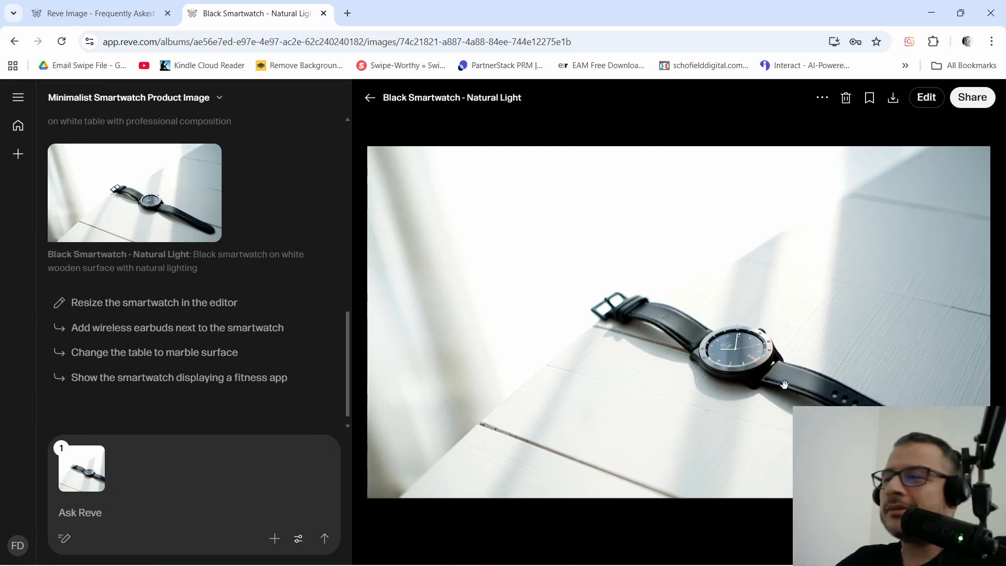
pyautogui.click(370, 98)
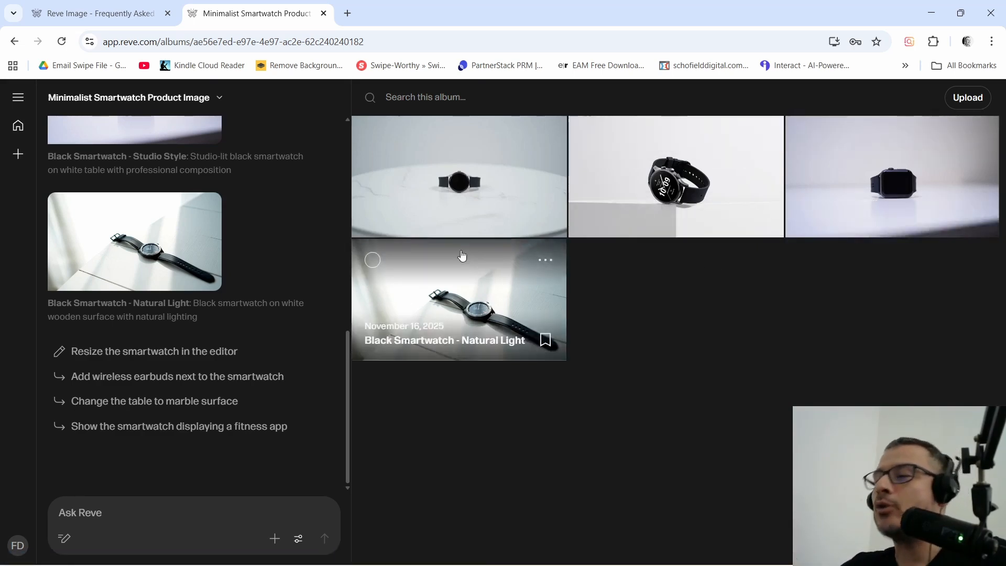
# - Start a new text creation from the home page and examine the available aspect ratios in its generation settings
pyautogui.click(85, 251)
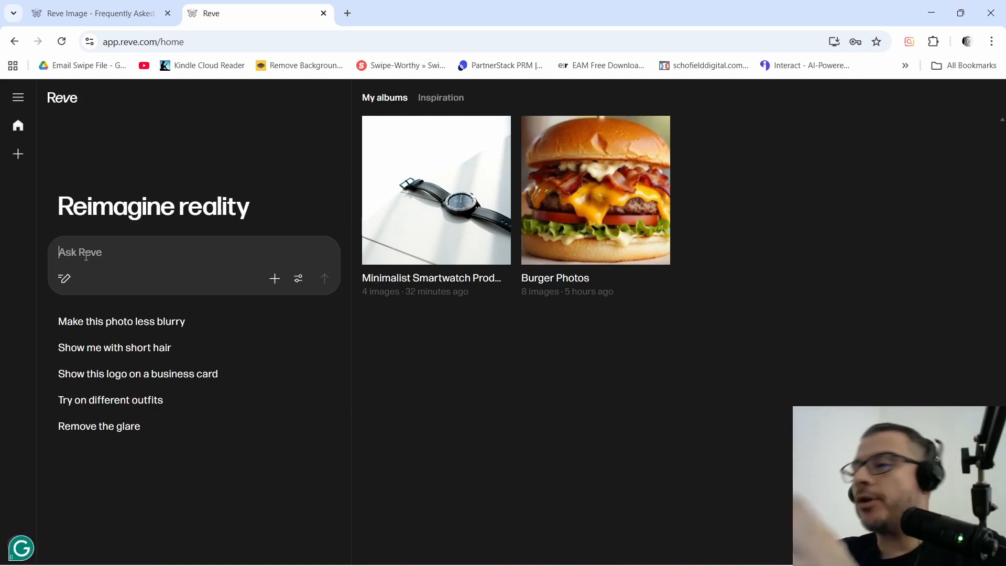
pyautogui.click(298, 279)
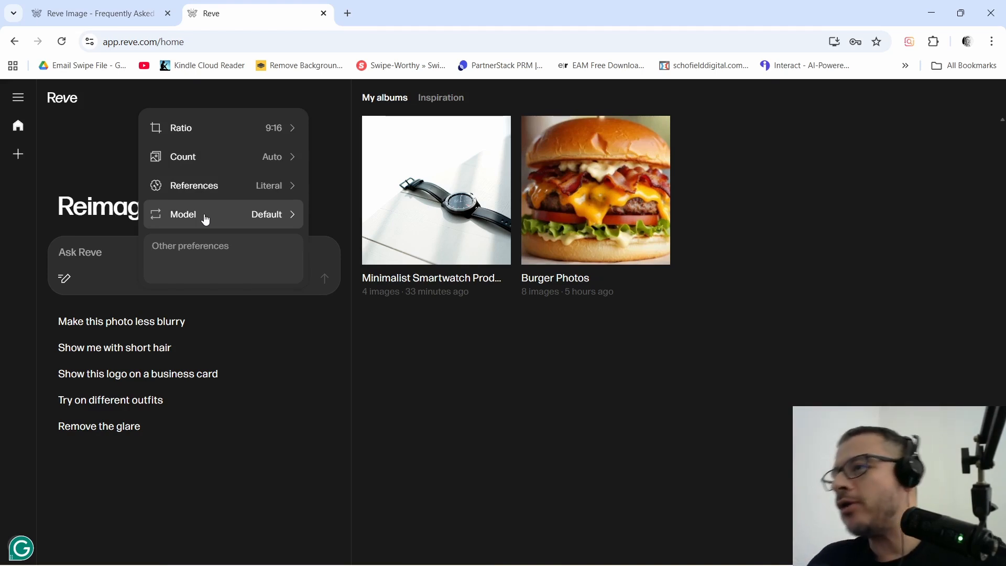
pyautogui.click(286, 136)
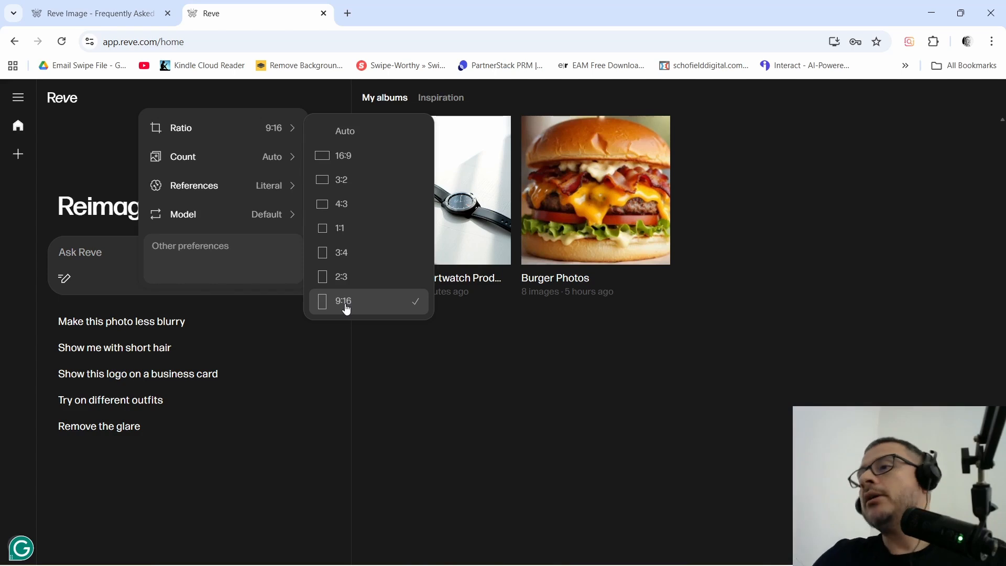
# - Enter the prompt "a cinematic city skyline at night with neon purple lightning" for a new creation
pyautogui.click(107, 251)
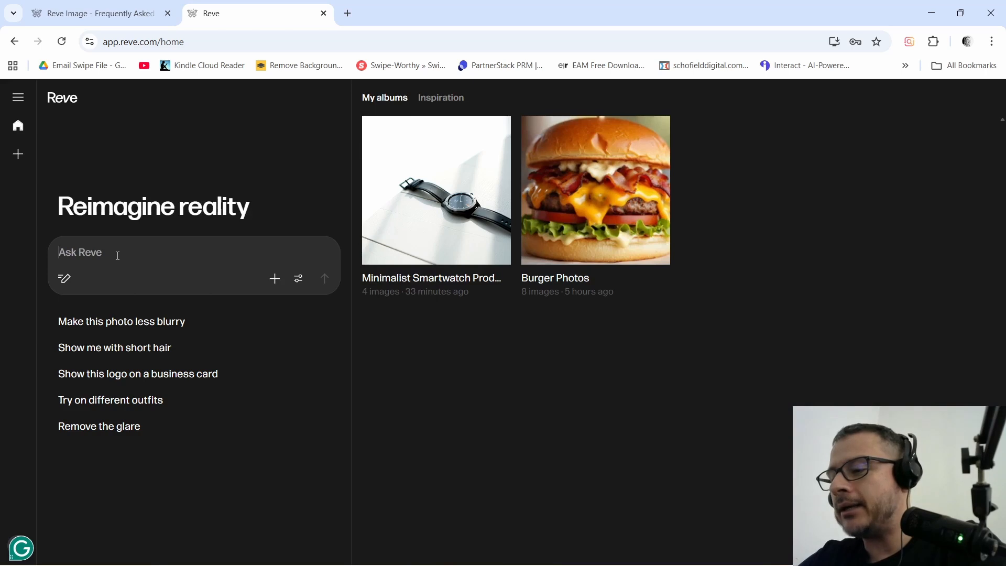
pyautogui.write('a cinema')
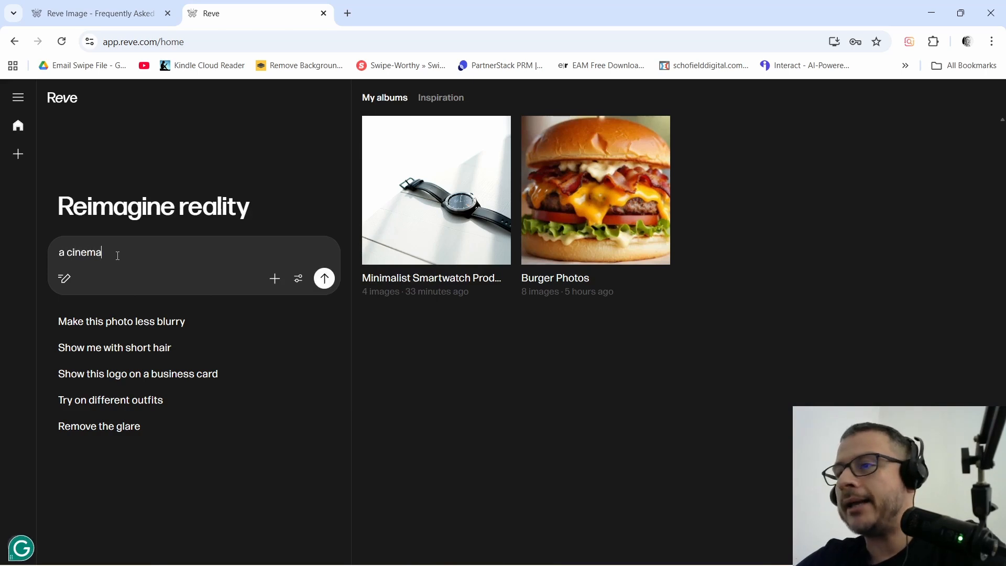
pyautogui.write('tic c')
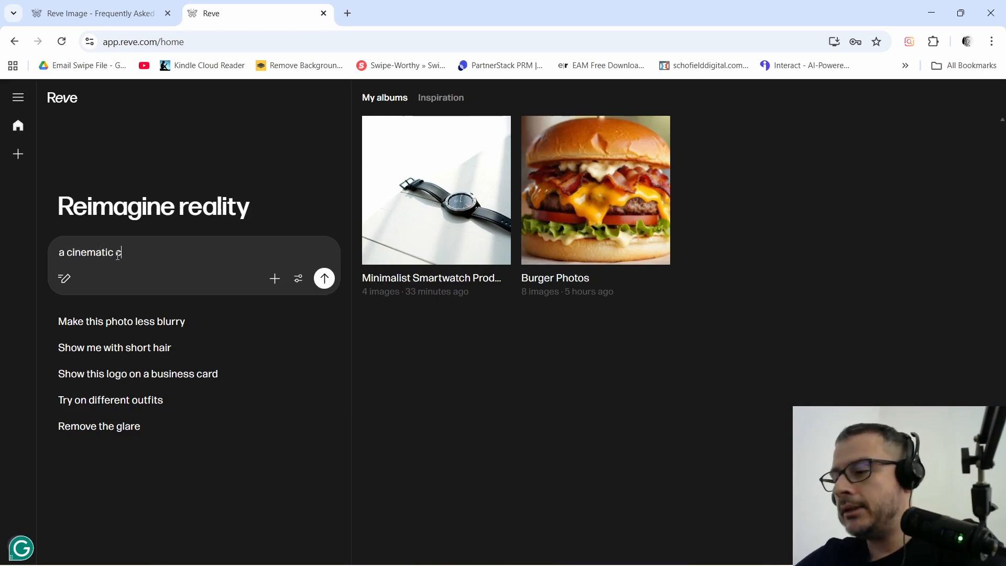
pyautogui.write('ity skyl')
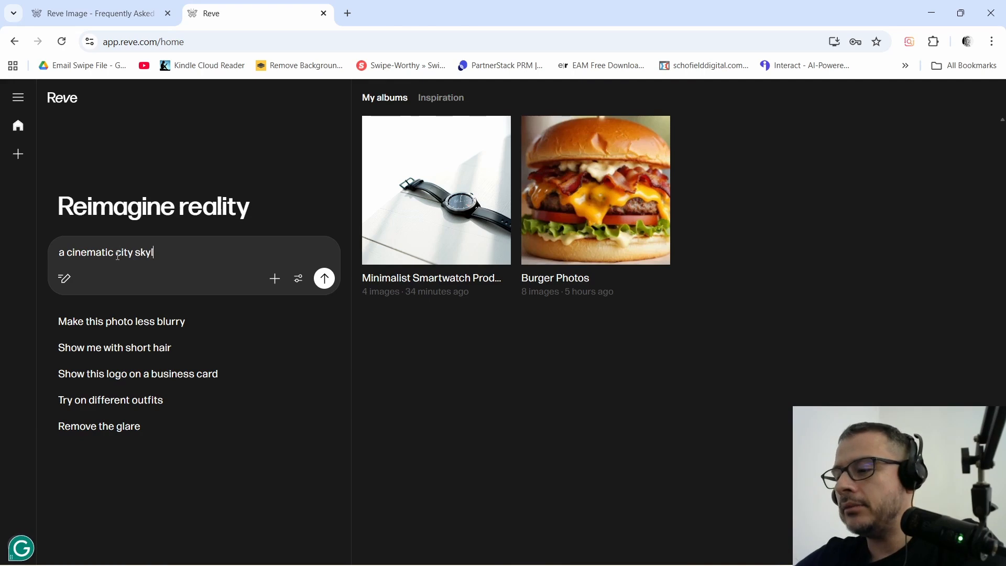
pyautogui.write('ine at night')
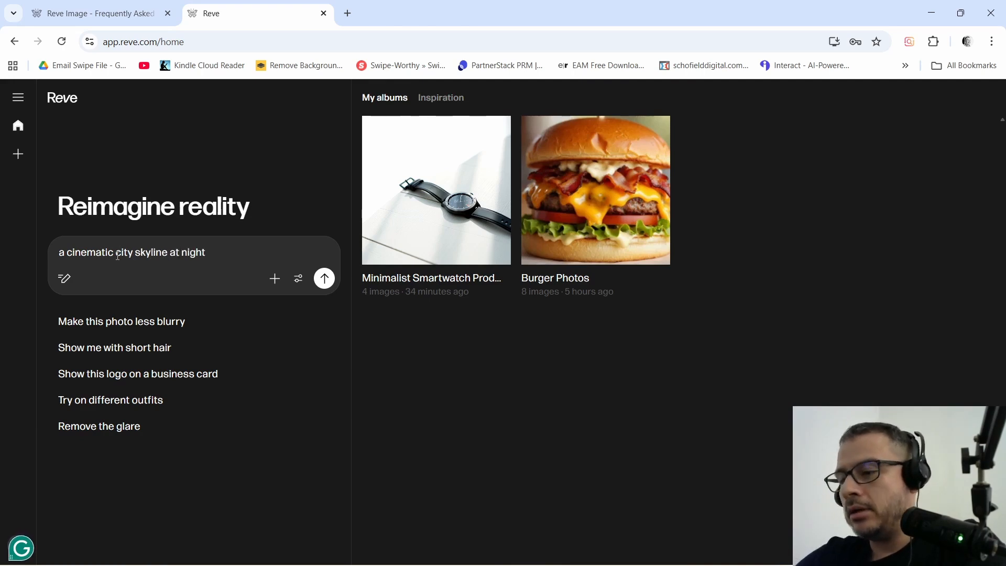
pyautogui.write(' with noen')
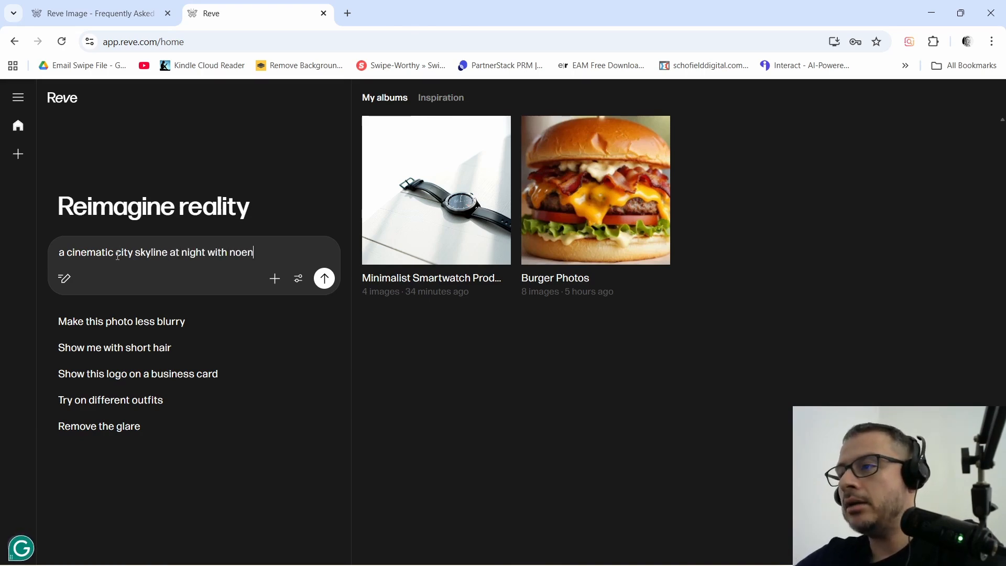
pyautogui.press('BackSpace')
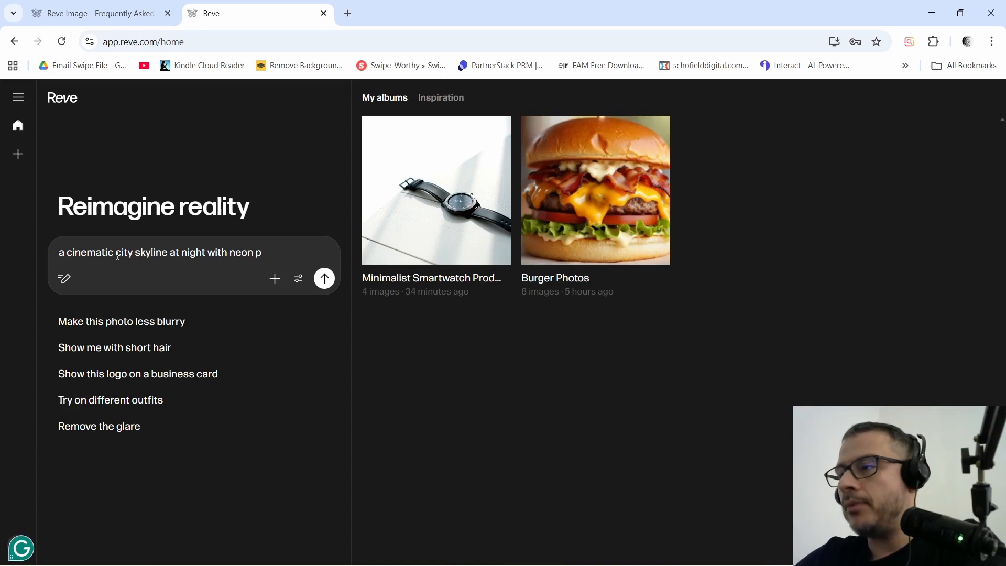
pyautogui.write('purple lightning')
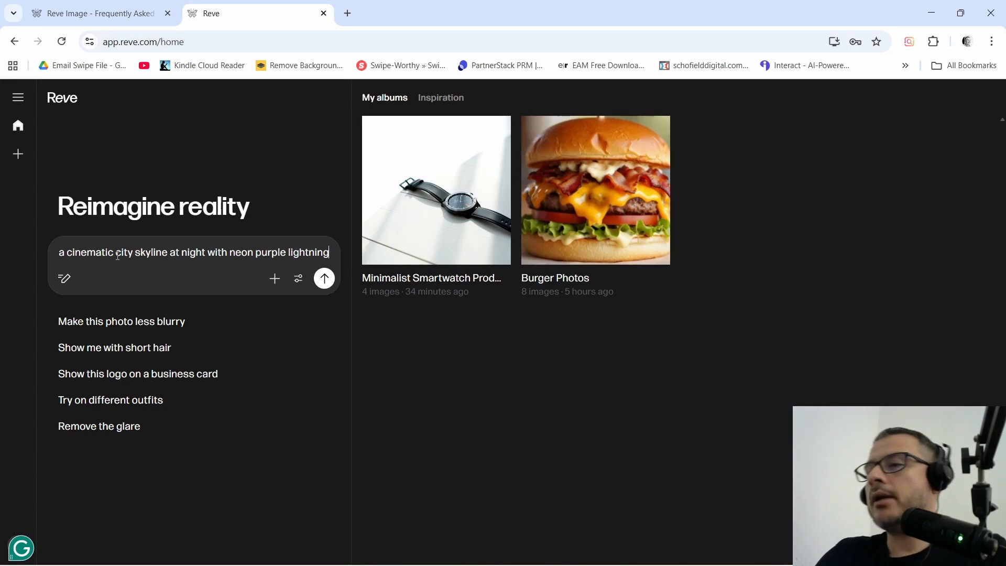
# - Set the aspect ratio to 16:9 and generate the city skyline images
pyautogui.click(298, 279)
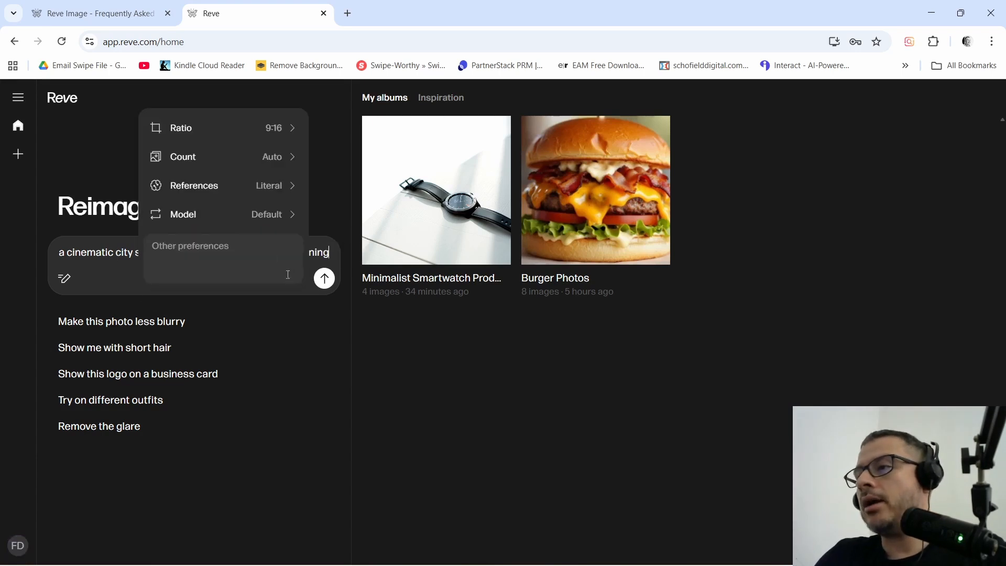
pyautogui.click(280, 134)
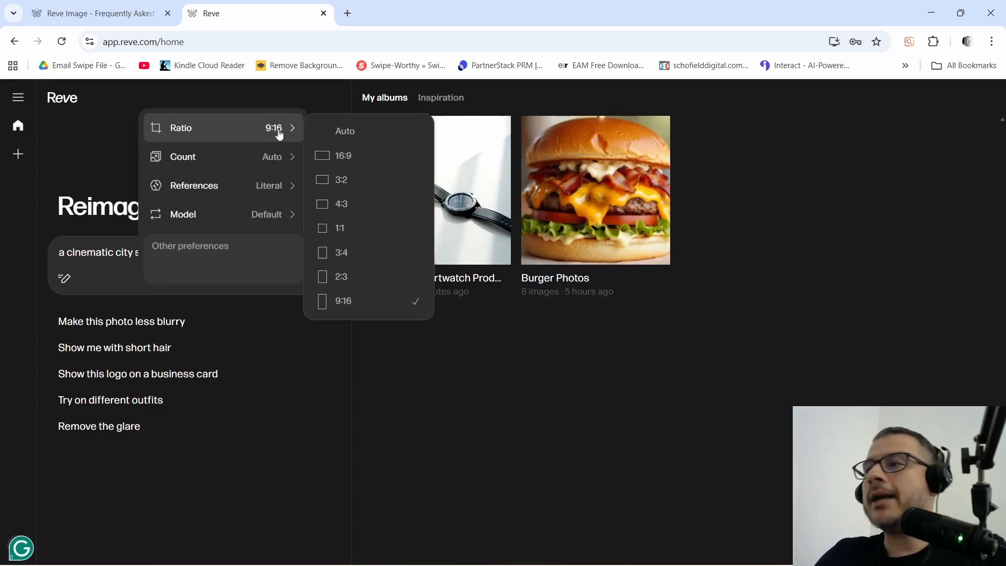
pyautogui.click(340, 158)
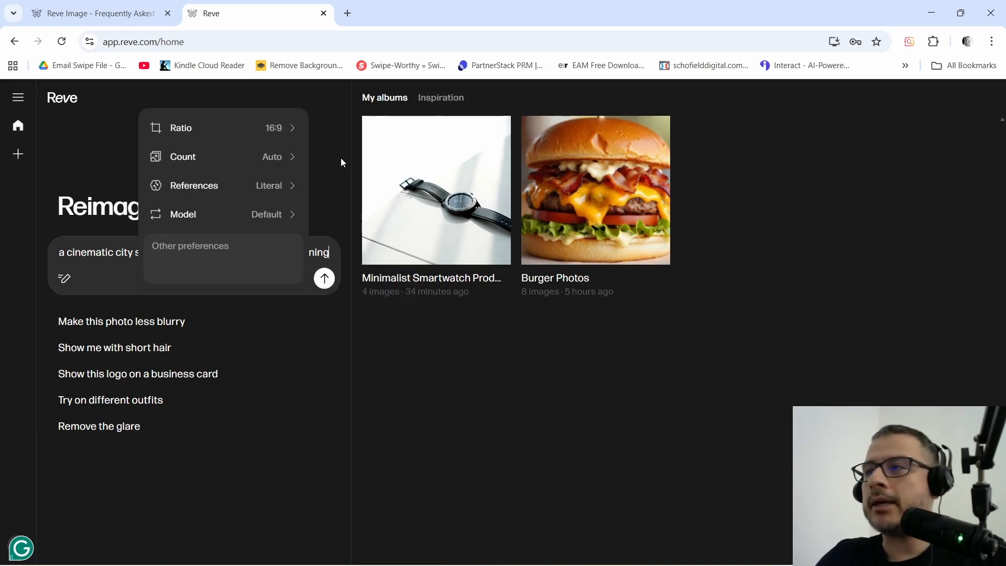
pyautogui.click(325, 278)
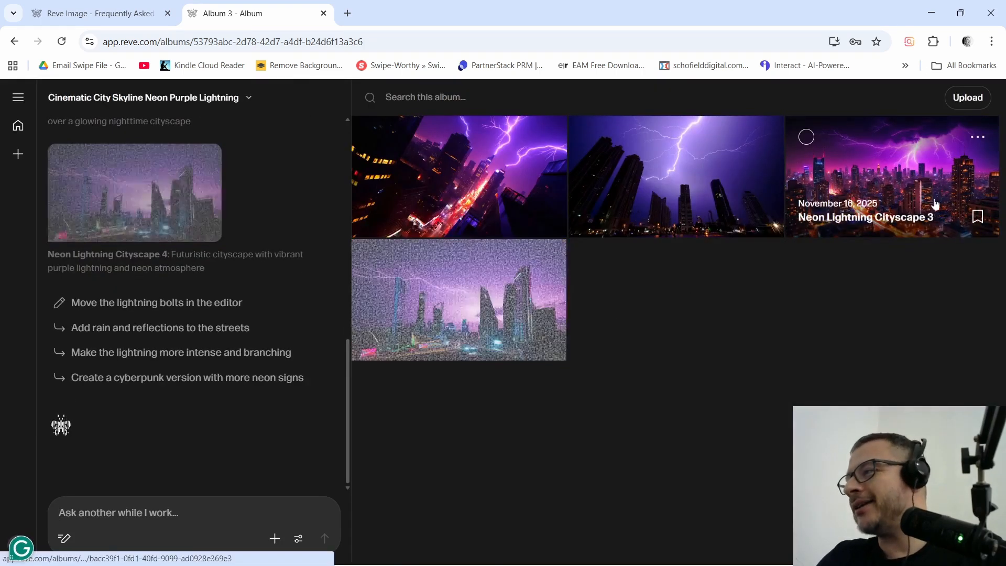
# - View the four generated skyline images at full size in order and look through the suggested follow-up edits in the chat
pyautogui.click(503, 144)
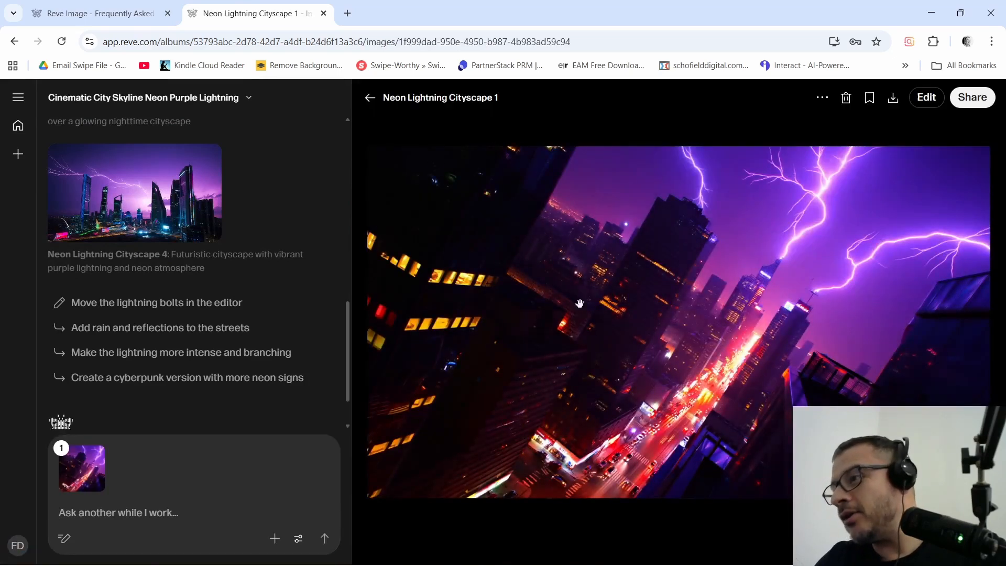
pyautogui.press('Right')
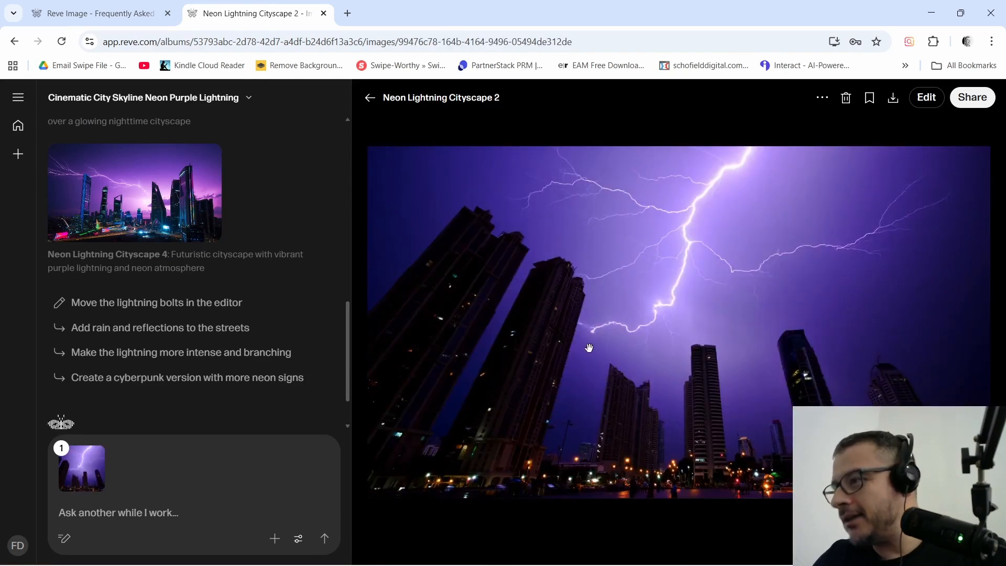
pyautogui.press('Right')
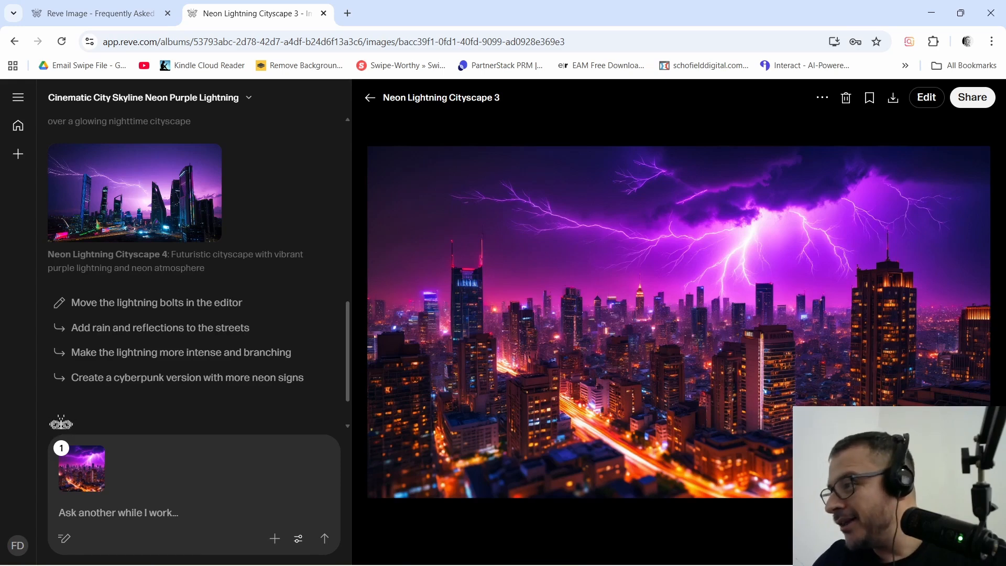
pyautogui.press('Right')
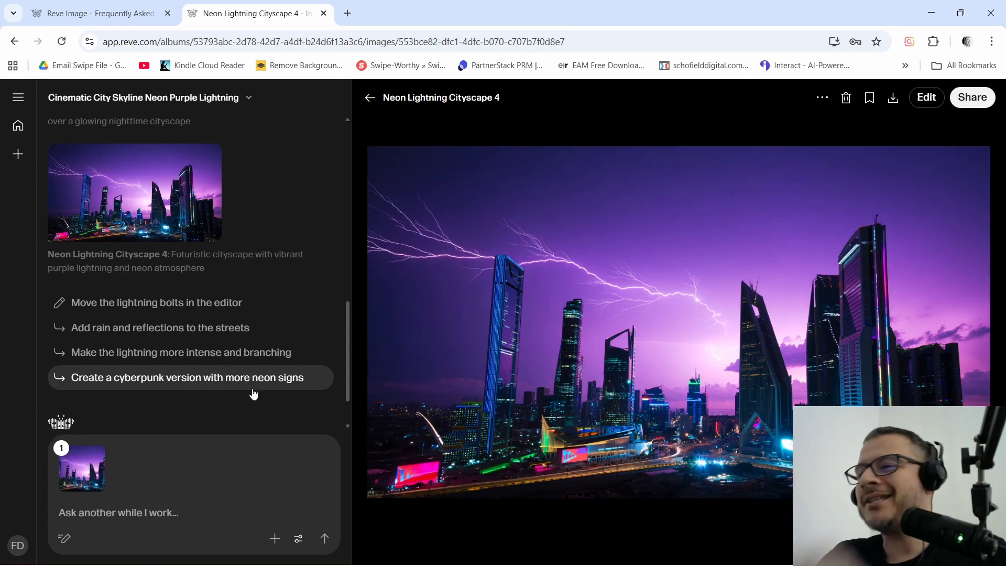
pyautogui.scroll(-2, 202, 359)
pyautogui.scroll(3, 193, 354)
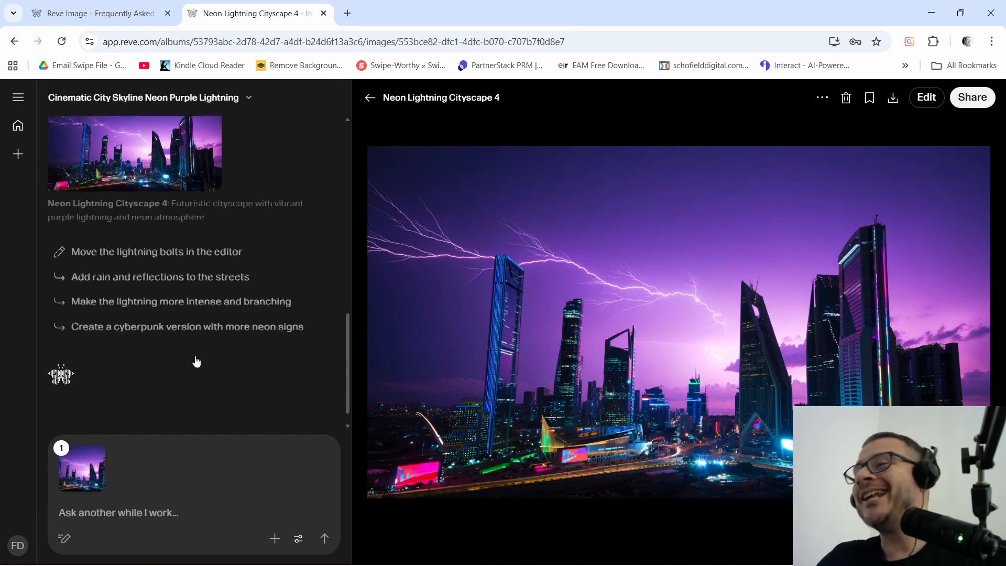
pyautogui.scroll(-3, 191, 350)
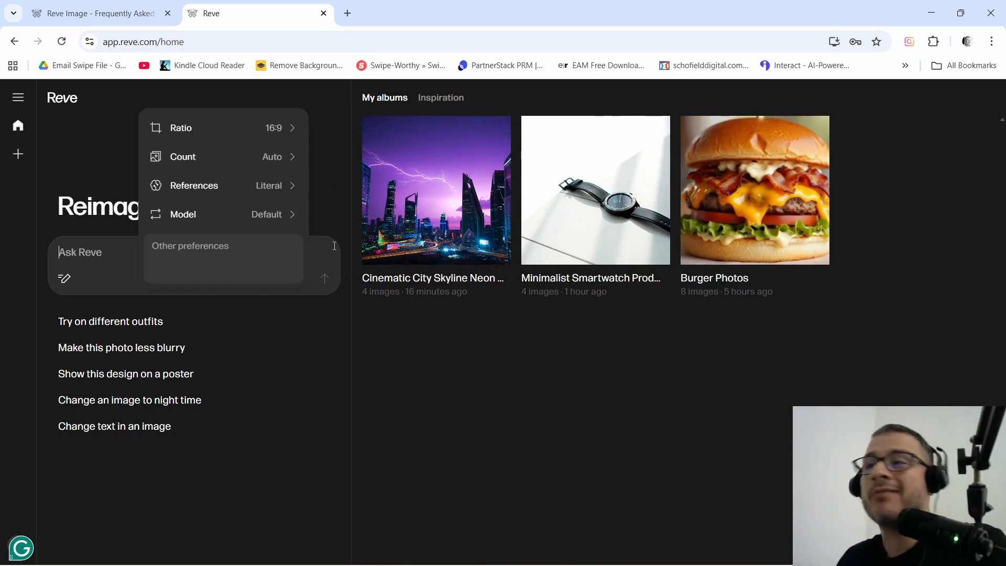
# - Check the image count options and enter the prompt "generate 3 versions of a pastel cartoon cupcake character with a nice smile and glossy eyes"
pyautogui.click(284, 159)
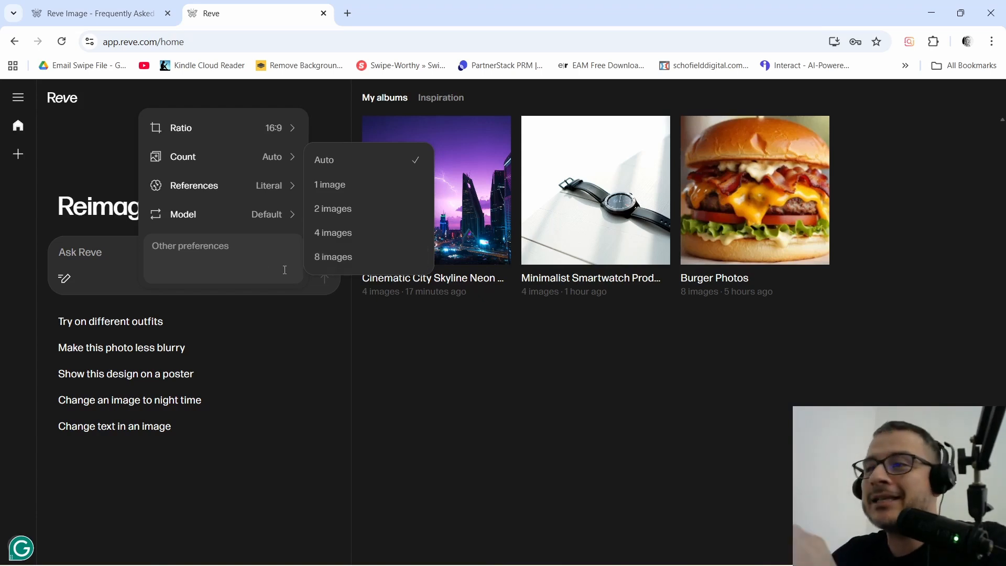
pyautogui.click(117, 260)
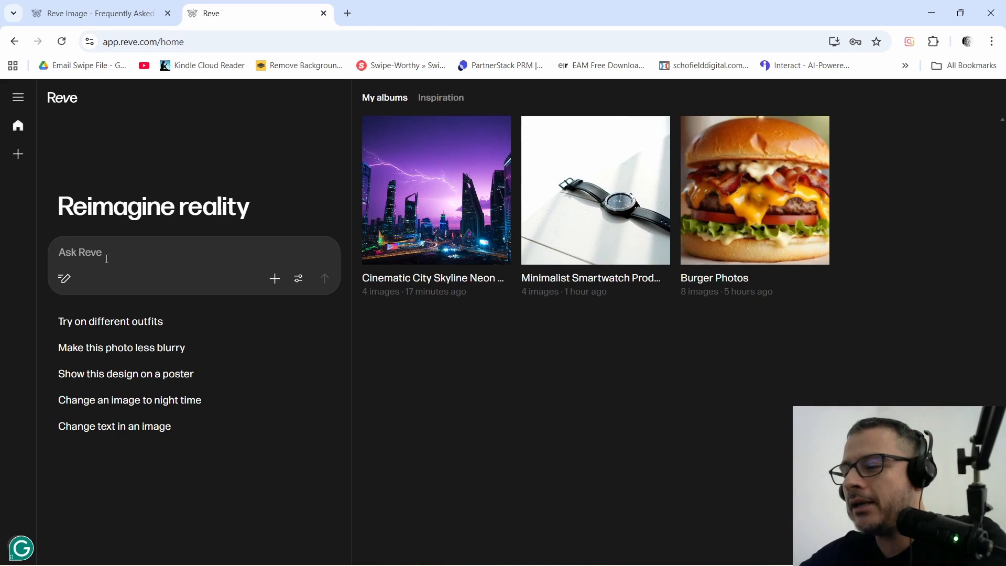
pyautogui.write('g')
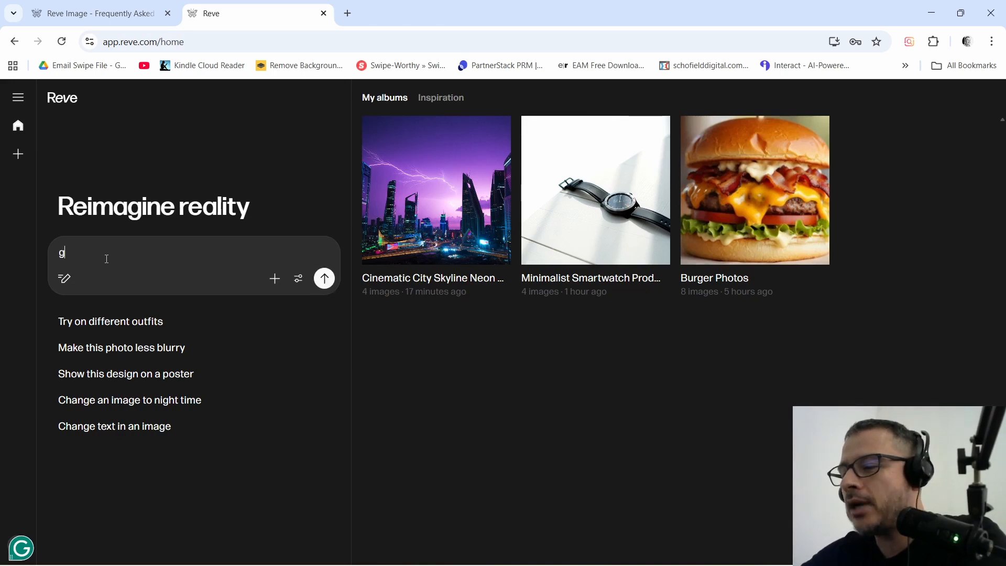
pyautogui.write('enberate ')
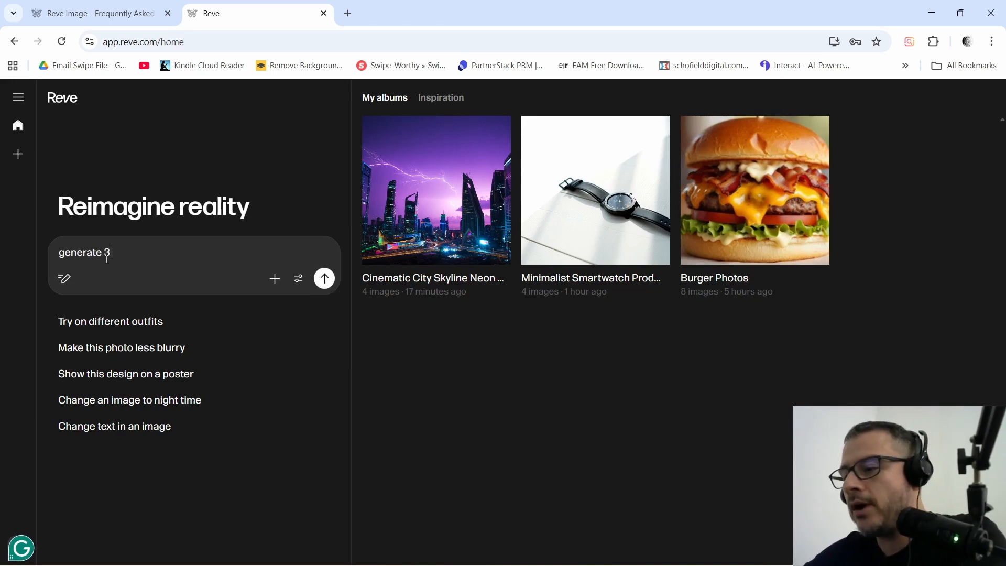
pyautogui.write('3 versions of a pa')
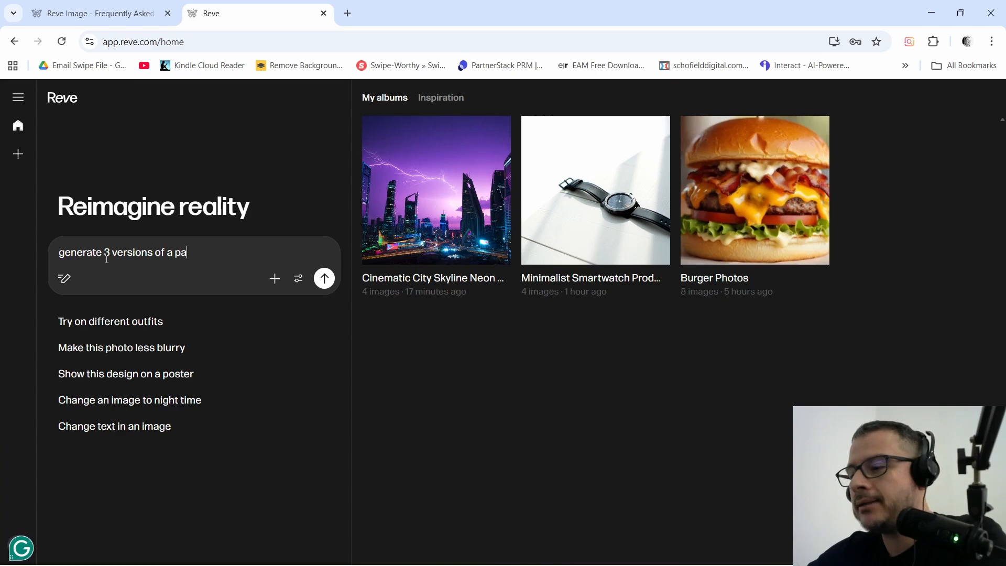
pyautogui.write('stel cart')
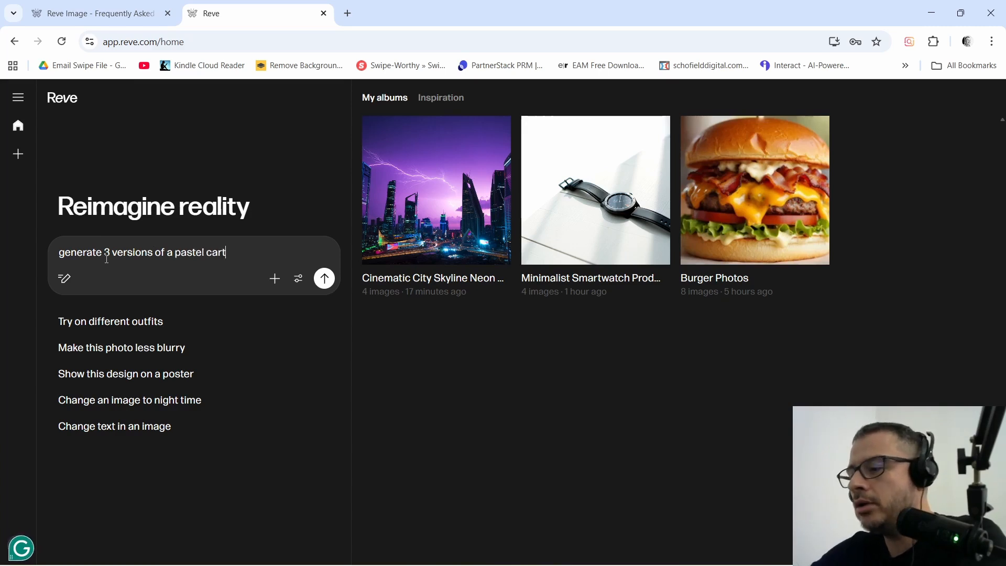
pyautogui.write('oon cu')
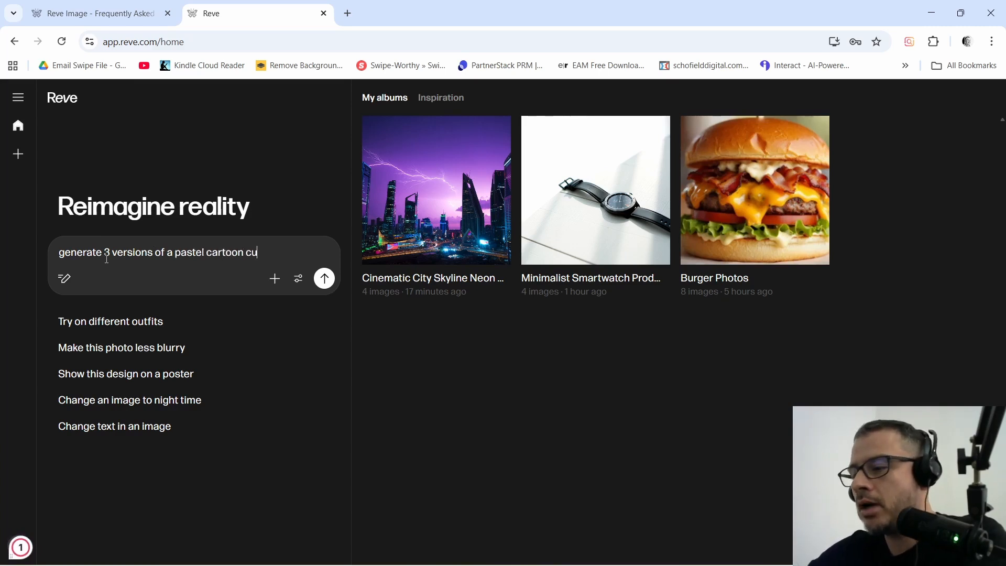
pyautogui.write('pcake character wi')
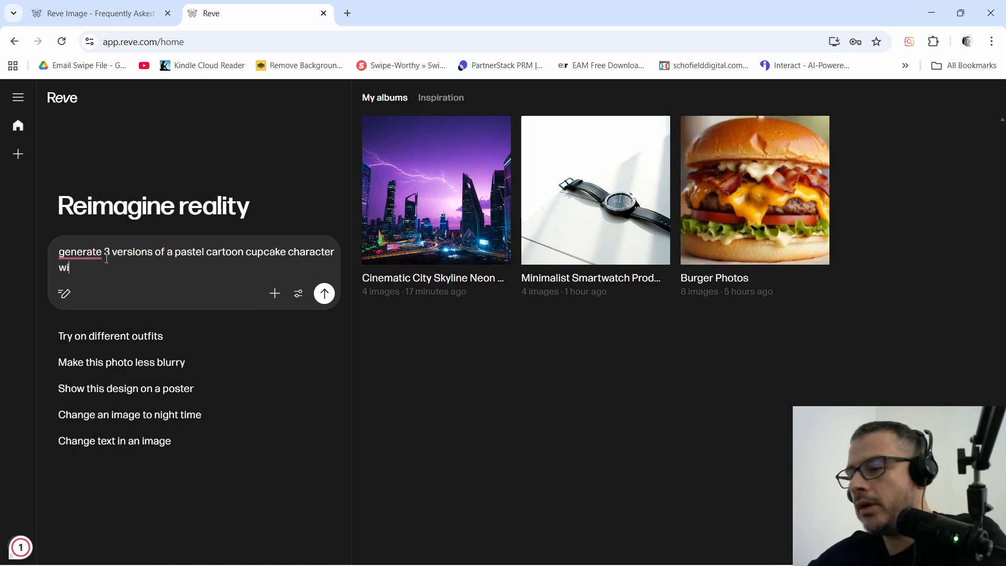
pyautogui.write('th a n')
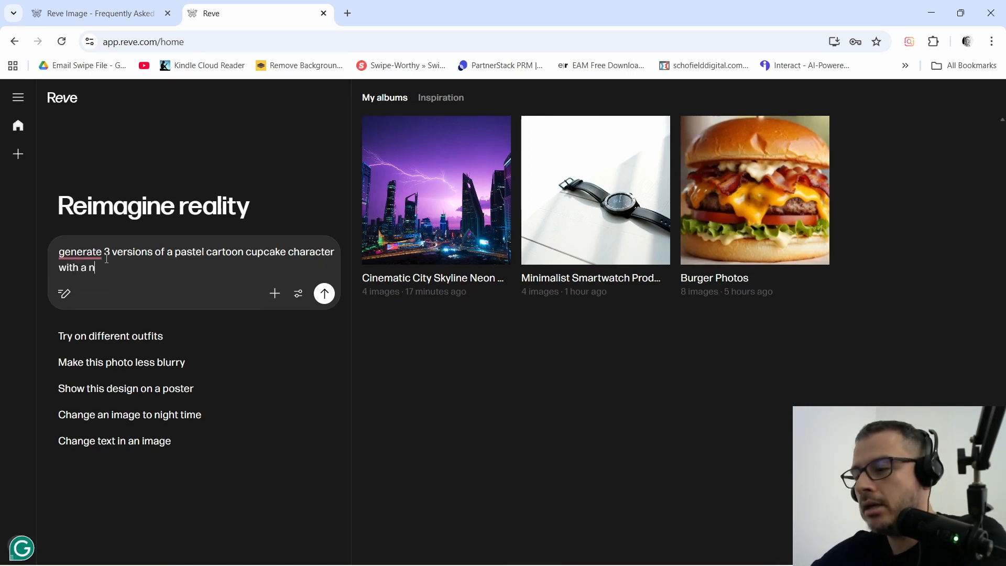
pyautogui.write('ice smi')
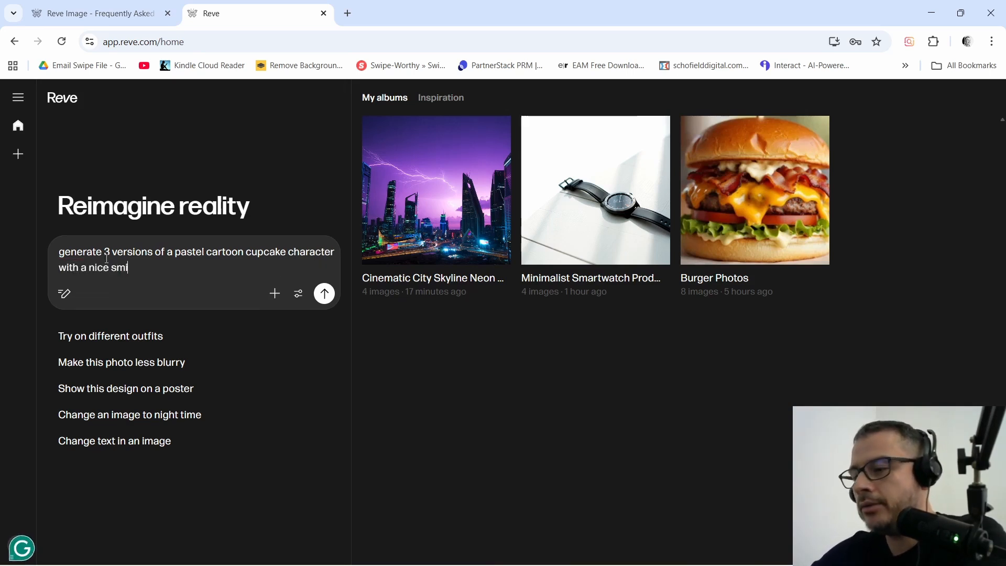
pyautogui.write('le and ')
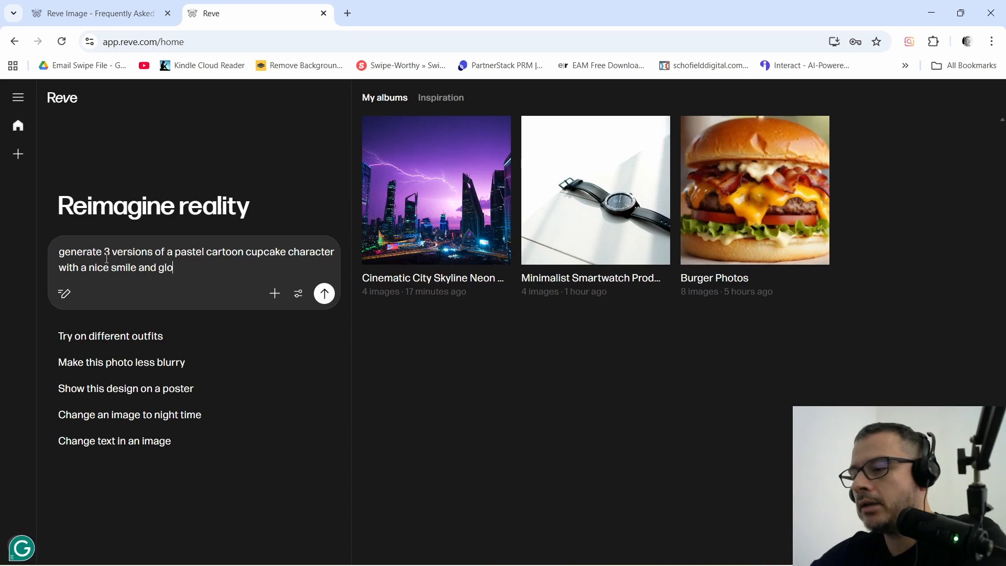
pyautogui.write('glossy eyes')
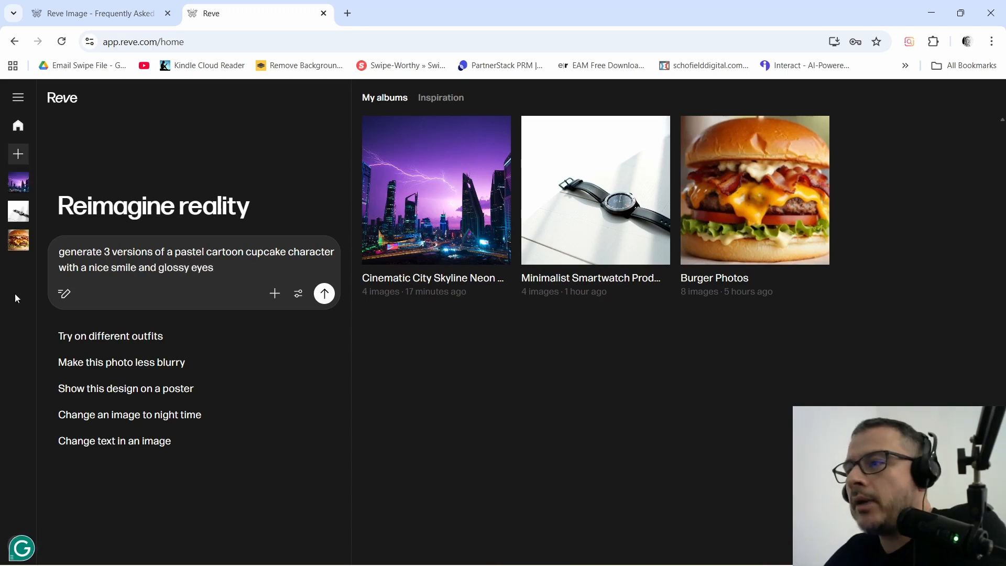
# - Review the image count choices, keep the count on Auto, and generate the cupcake character images
pyautogui.click(298, 293)
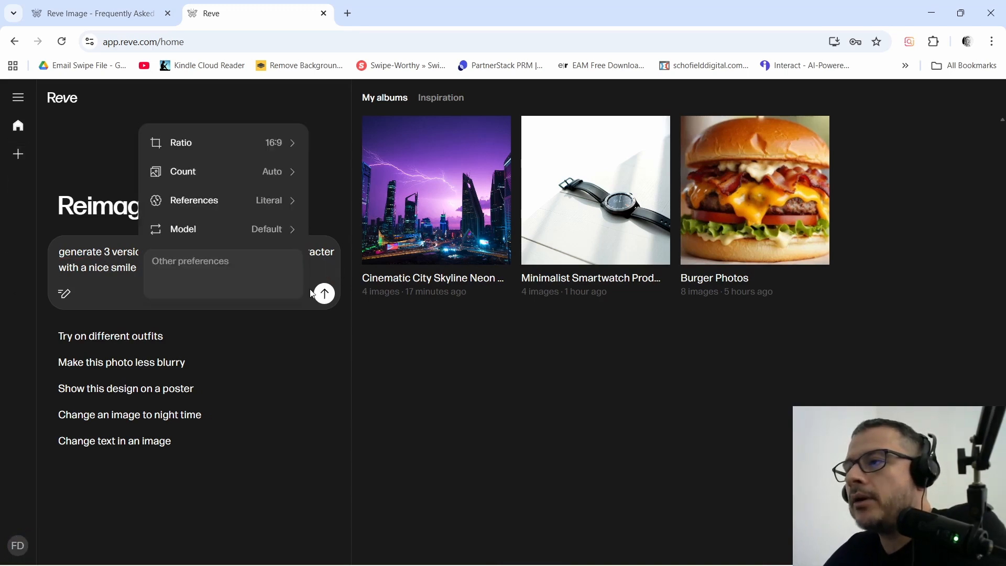
pyautogui.click(293, 178)
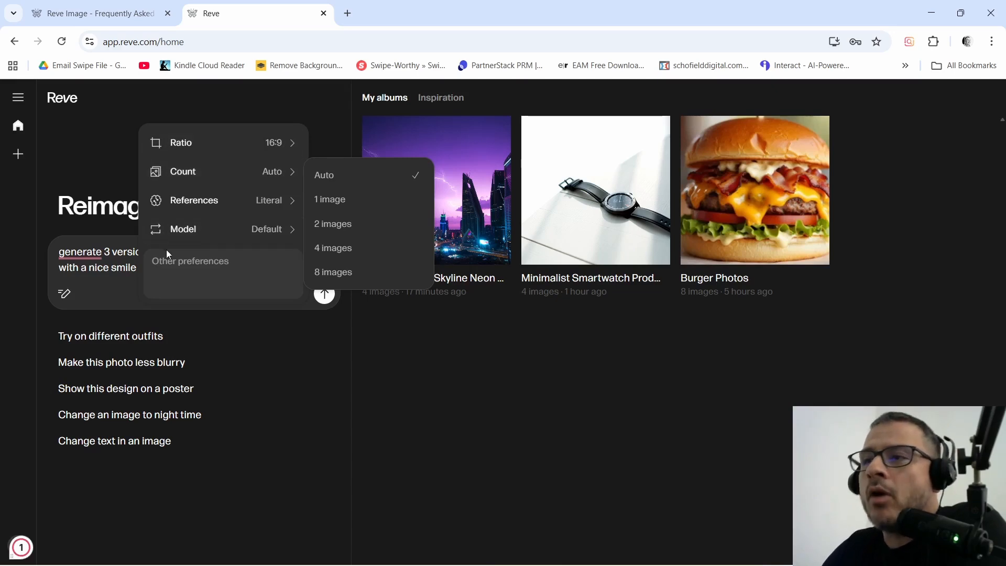
pyautogui.click(109, 252)
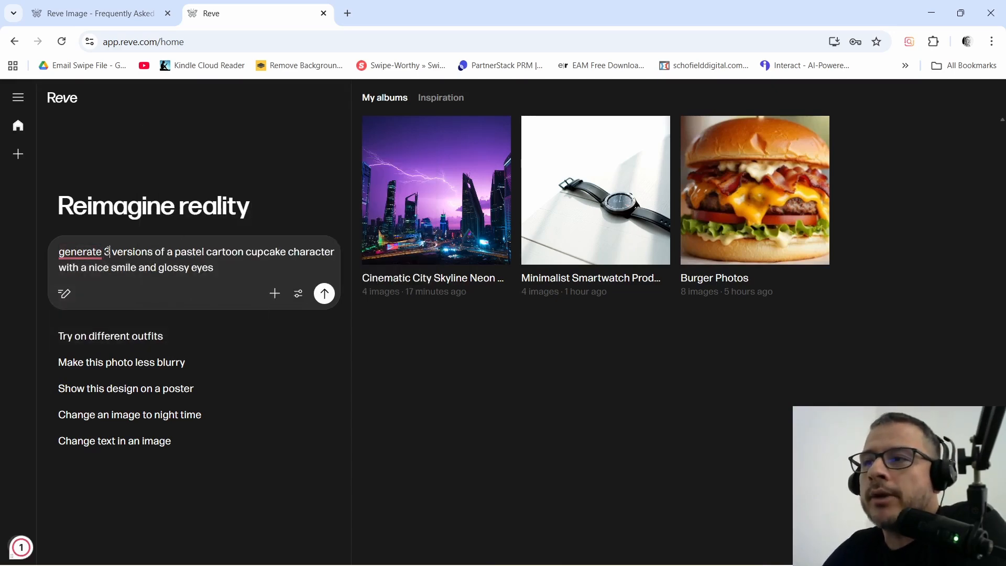
pyautogui.click(325, 294)
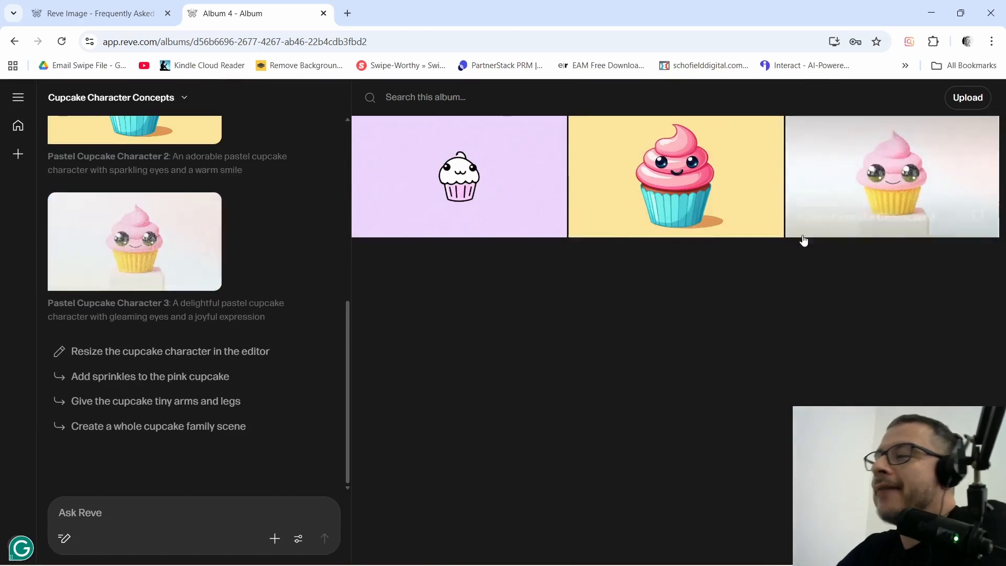
# - View the three generated cupcake character images at full size in order
pyautogui.click(475, 162)
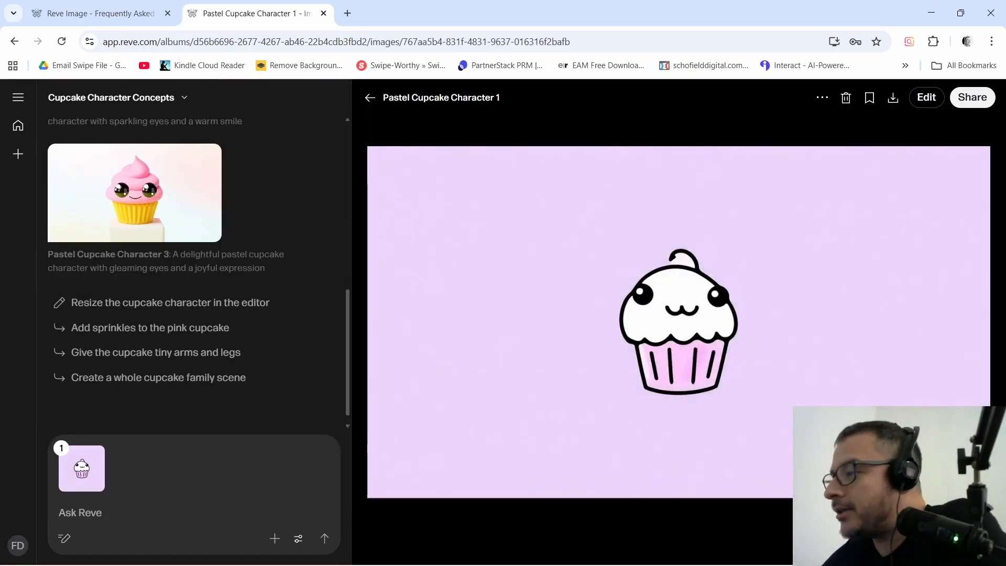
pyautogui.press('Right')
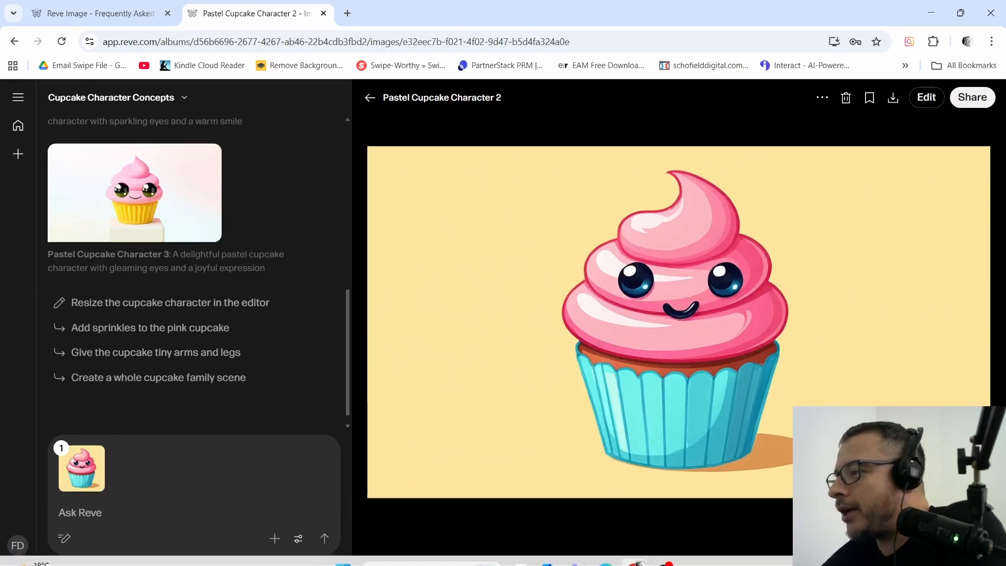
pyautogui.press('Right')
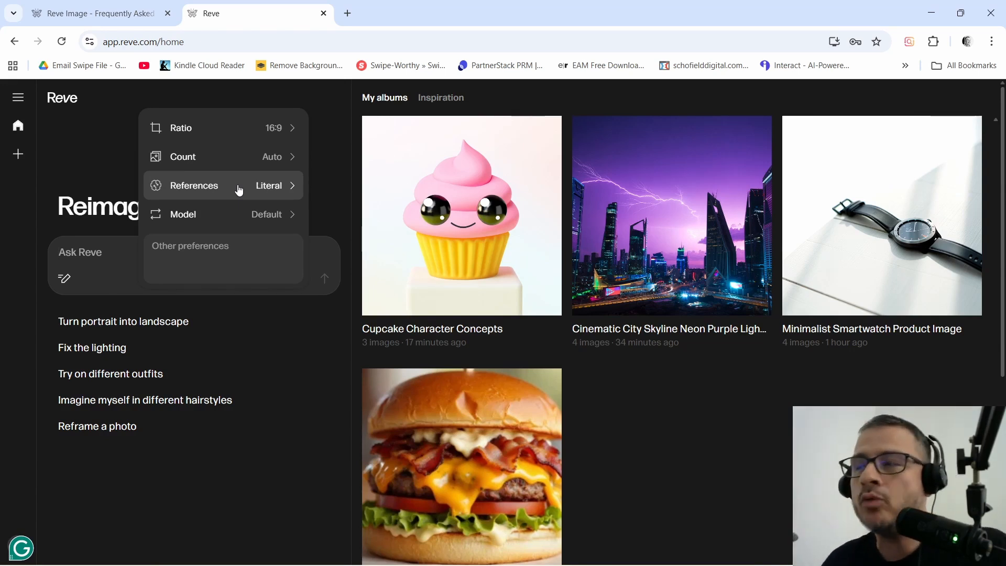
# - Check the References options and enter the prompt "generate a coffee mug on a wooden table, same angle, same lighting"
pyautogui.click(286, 192)
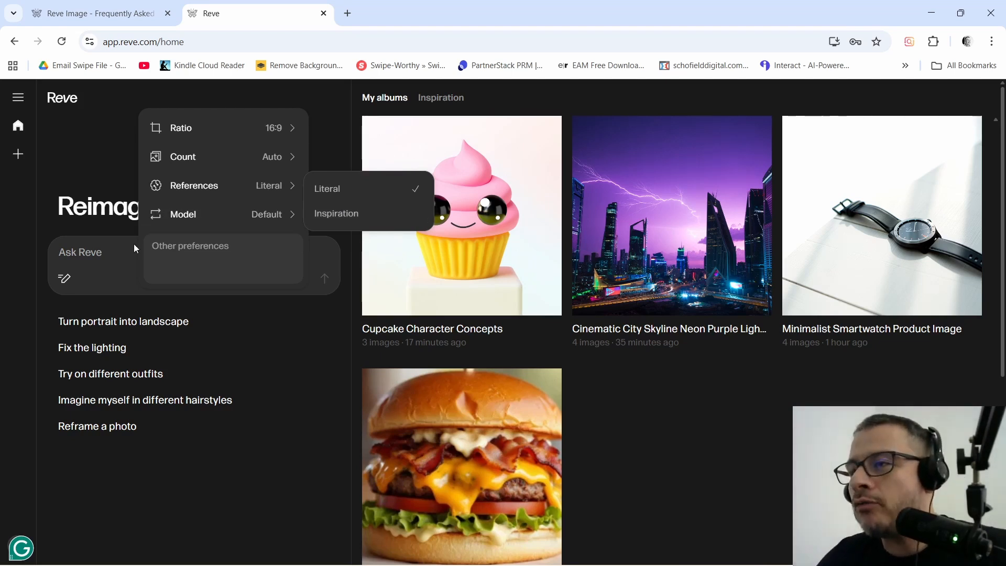
pyautogui.click(97, 253)
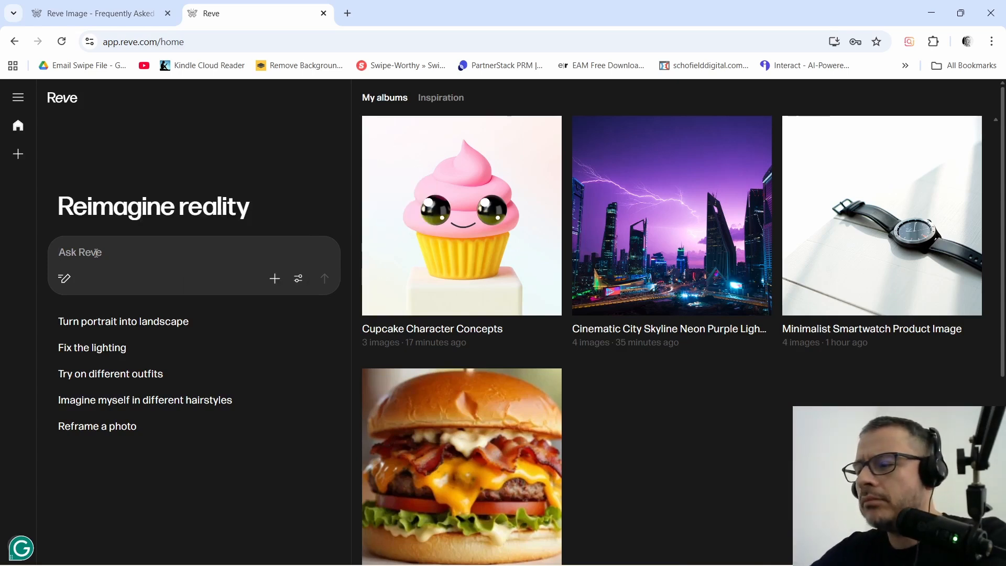
pyautogui.write('generate')
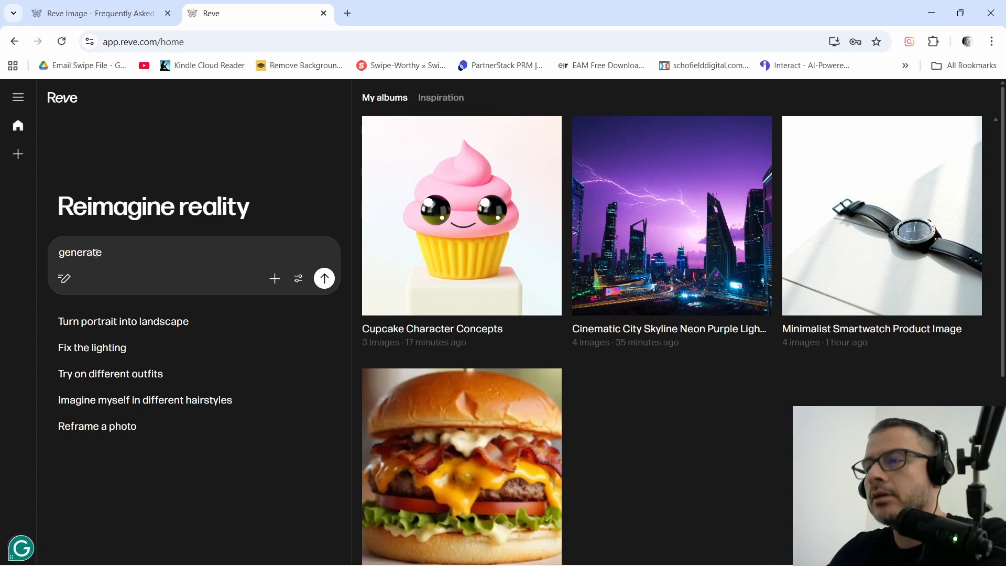
pyautogui.write(' a ')
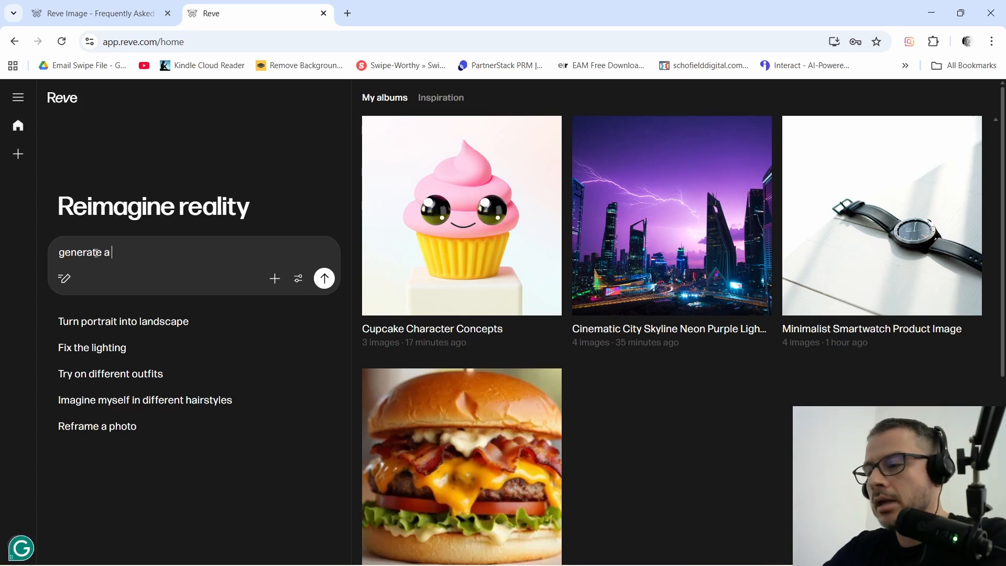
pyautogui.write('coff')
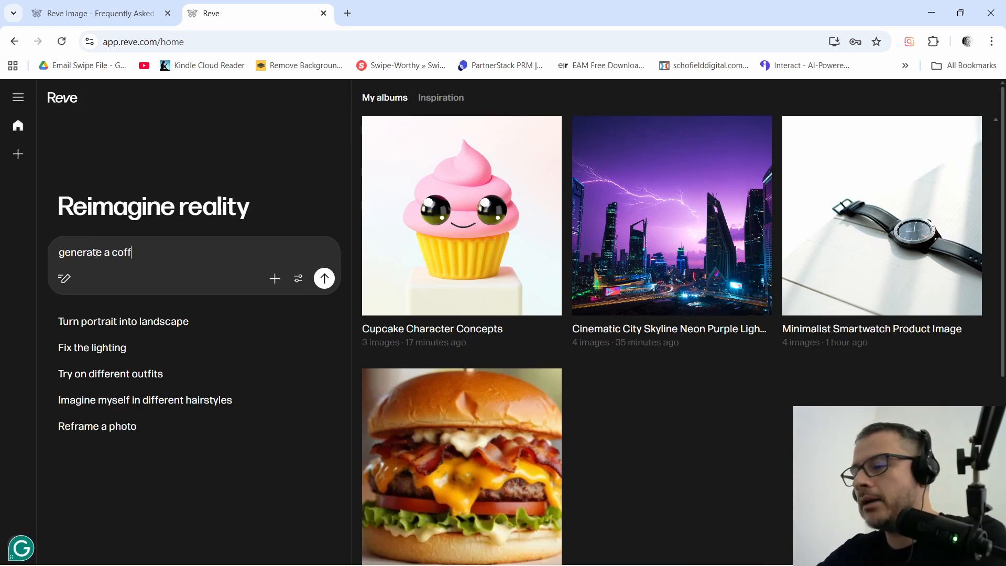
pyautogui.write('ee mug')
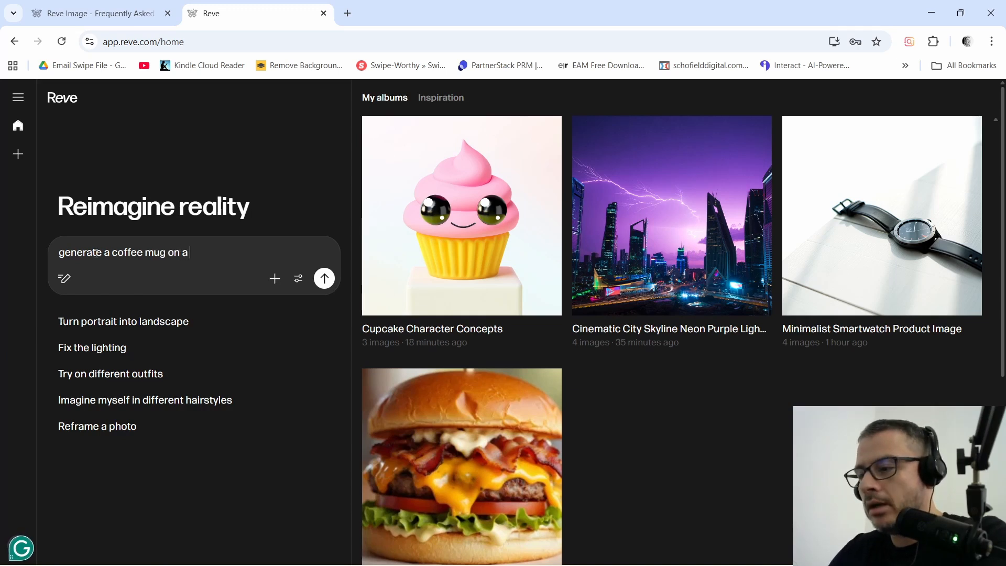
pyautogui.write(' on a ')
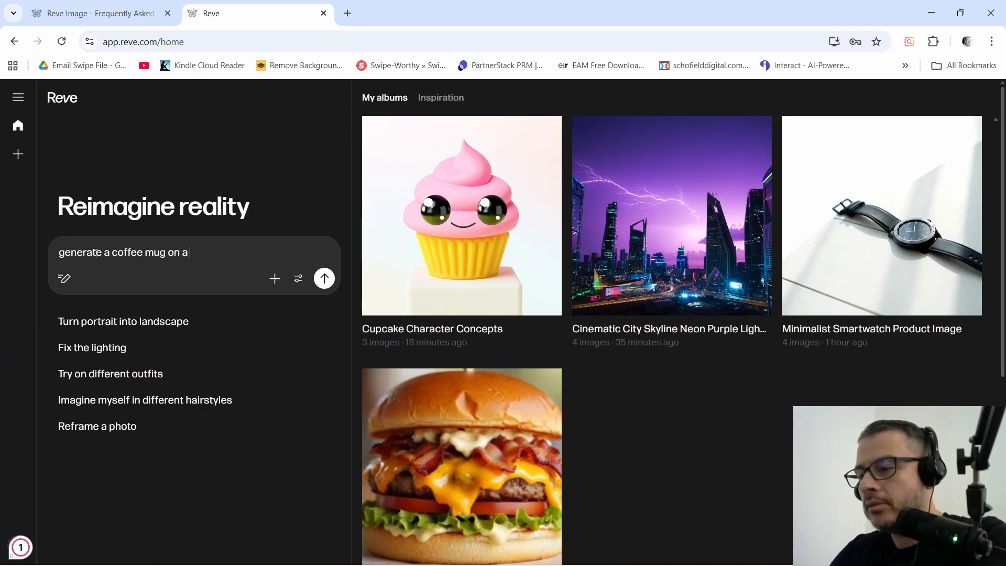
pyautogui.write('wooden table,')
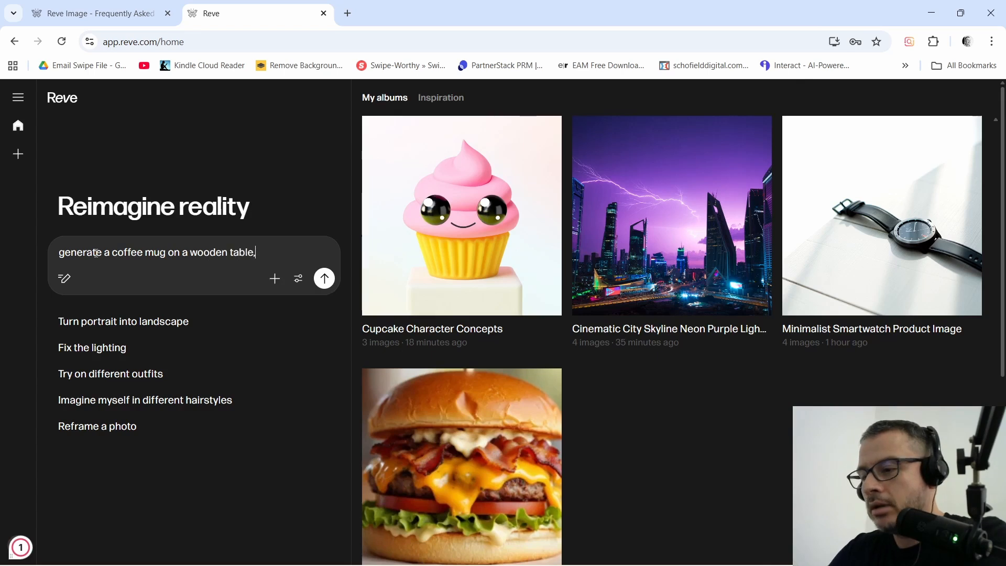
pyautogui.write(' same angle, smae')
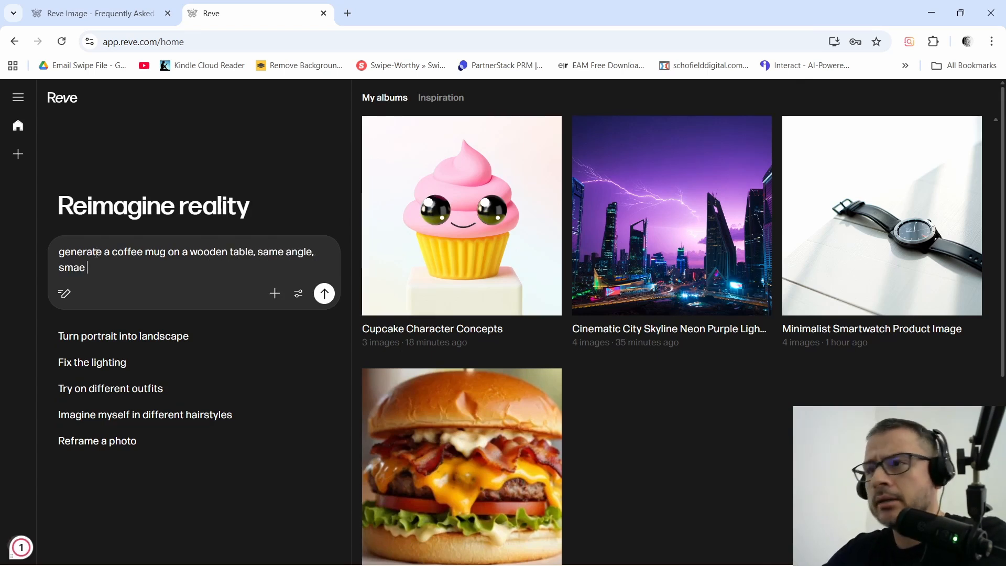
pyautogui.press('BackSpace')
pyautogui.press('BackSpace')
pyautogui.press('BackSpace')
pyautogui.press('BackSpace')
pyautogui.write('ame lighting')
# - Review the generation settings, keep References on Literal, and generate the coffee mug images
pyautogui.click(298, 294)
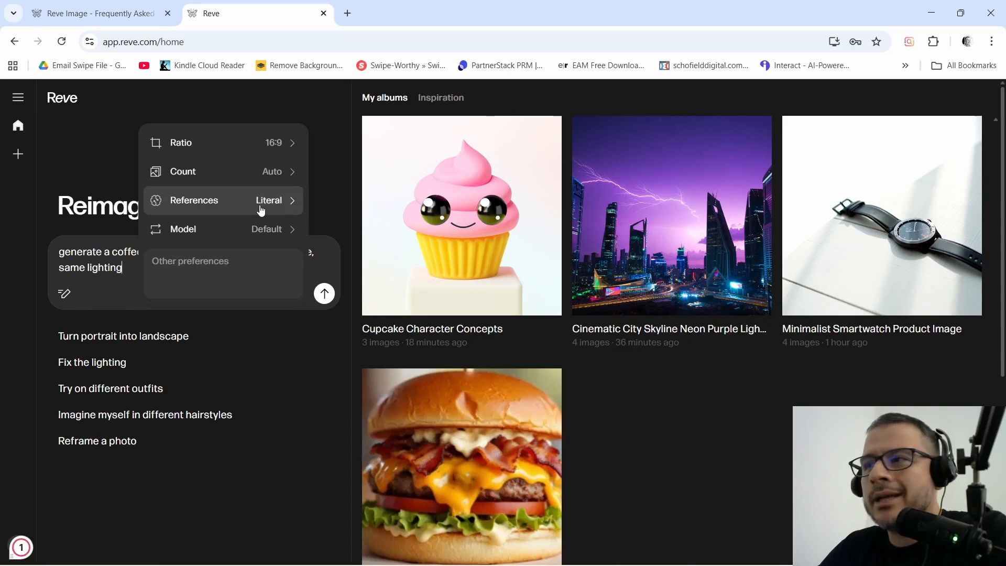
pyautogui.click(324, 294)
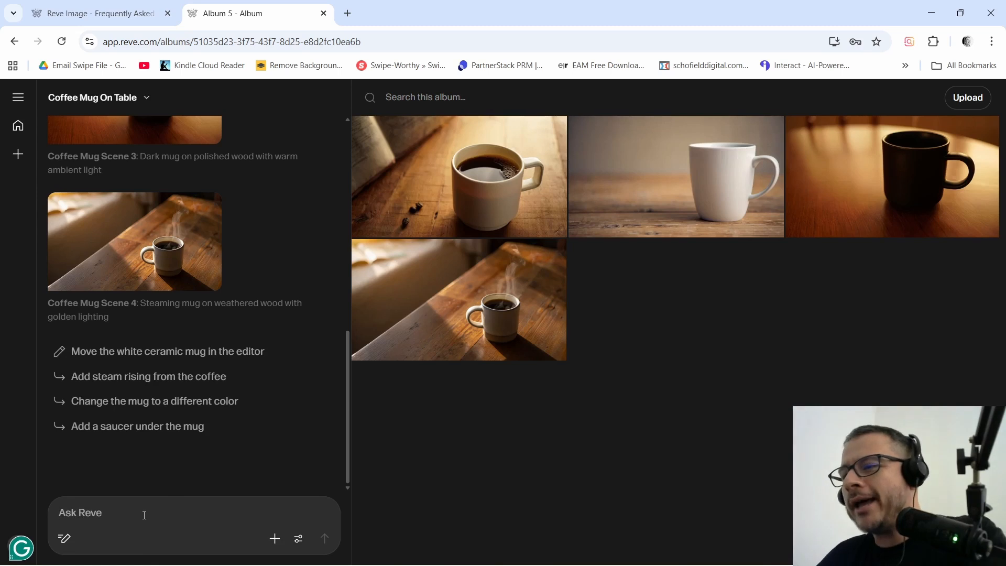
# - Attach the business spokesperson picture from the Imágenes folder to the chat as a reference image
pyautogui.click(274, 538)
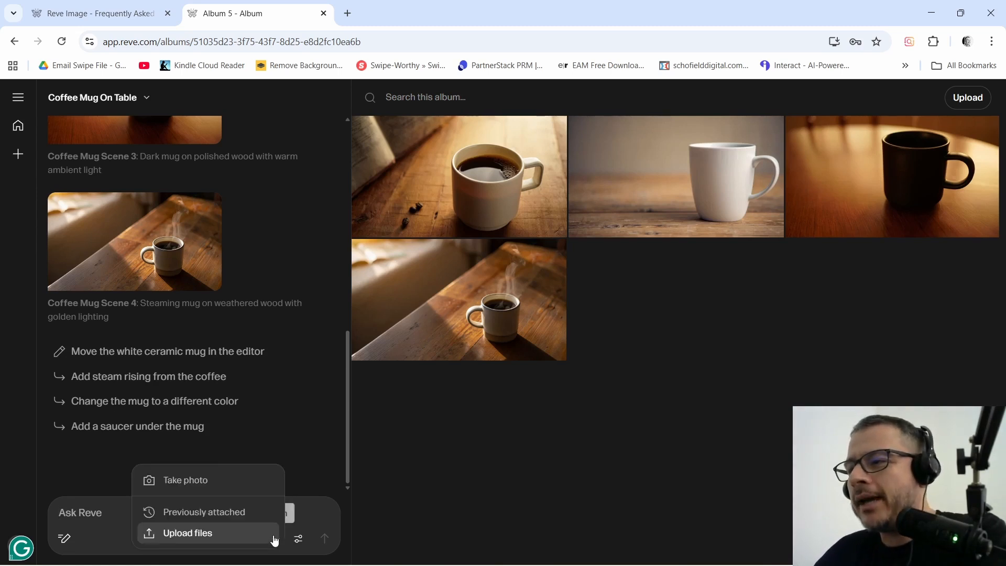
pyautogui.click(212, 532)
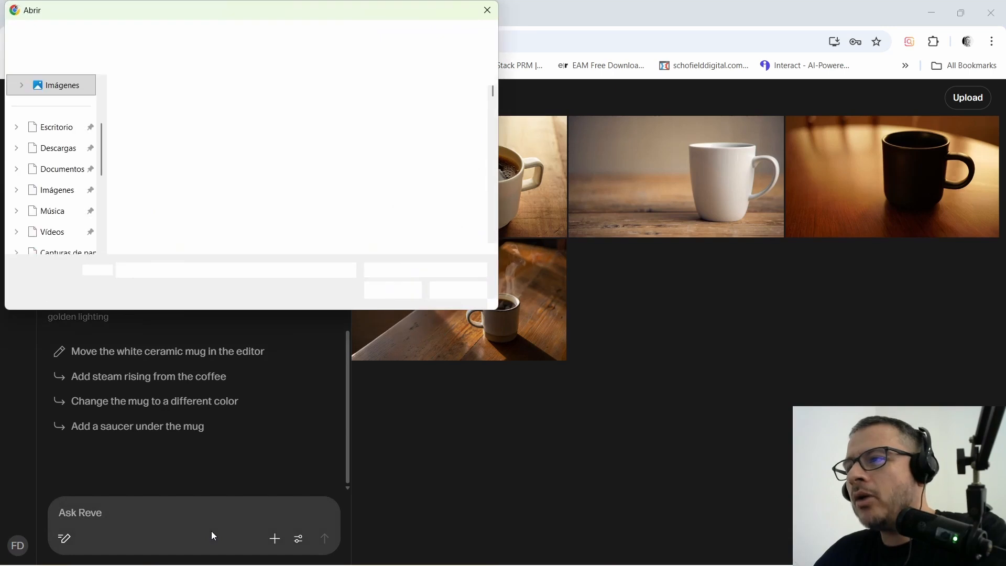
pyautogui.click(70, 198)
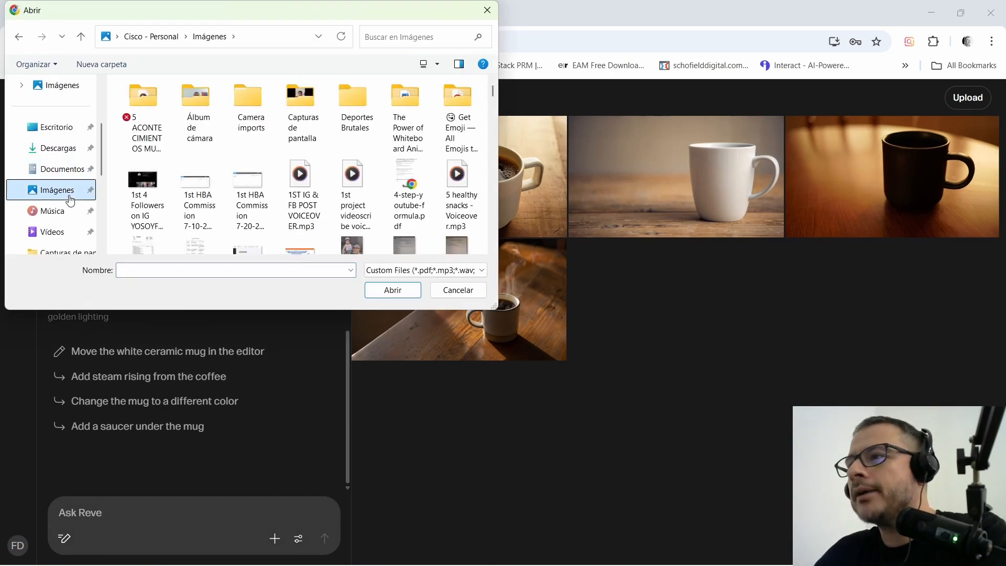
pyautogui.scroll(-5, 242, 212)
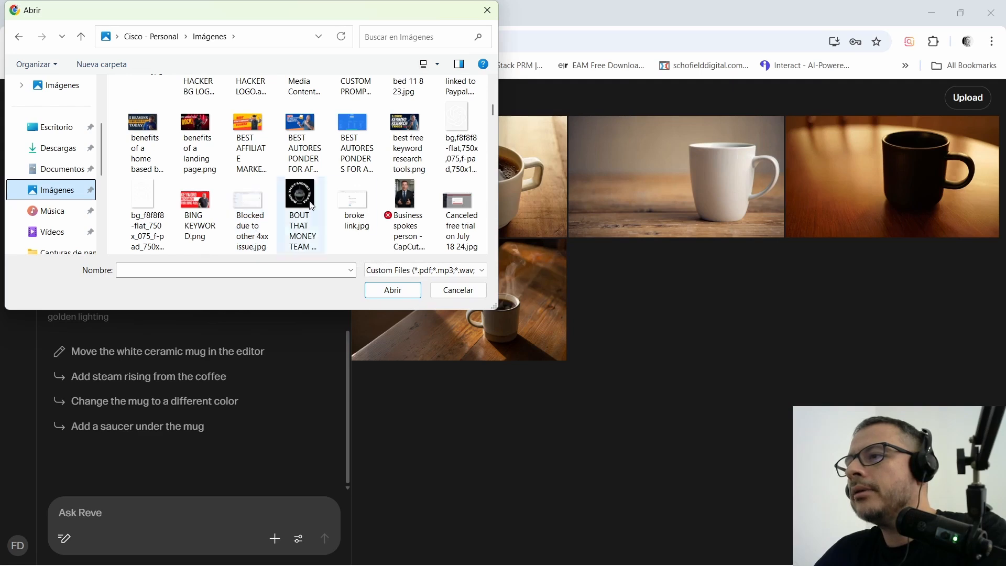
pyautogui.click(408, 184)
pyautogui.click(393, 291)
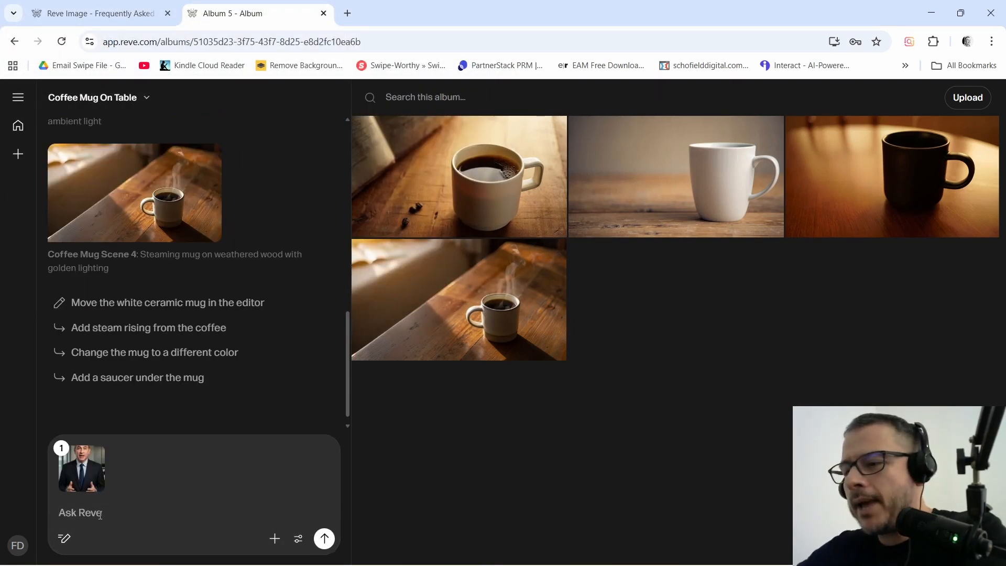
# - Enter the prompt "based on the image generated in 3d and in a cartoonish way" and generate the variations of the businessman
pyautogui.write('bna')
pyautogui.write('as')
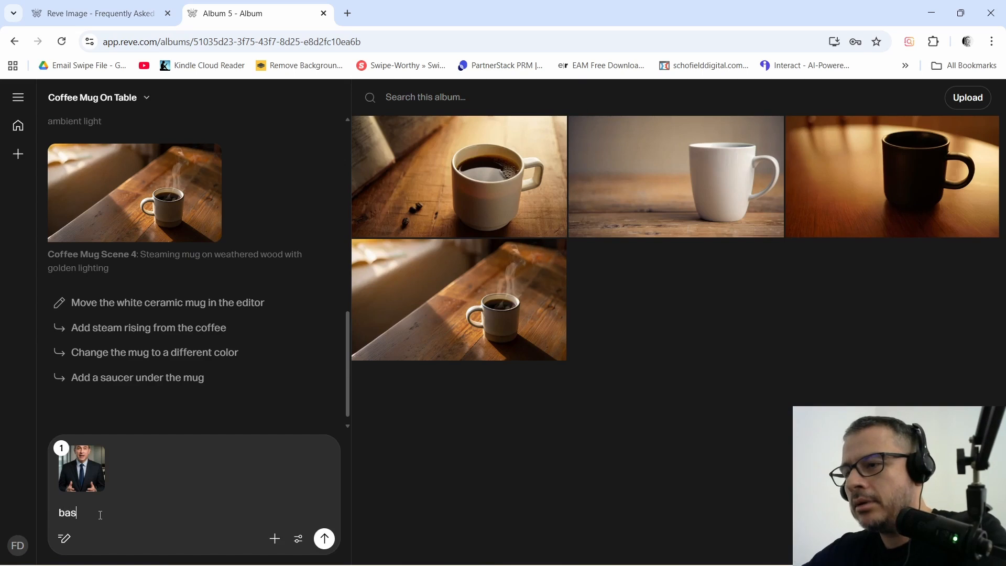
pyautogui.write('ed on t')
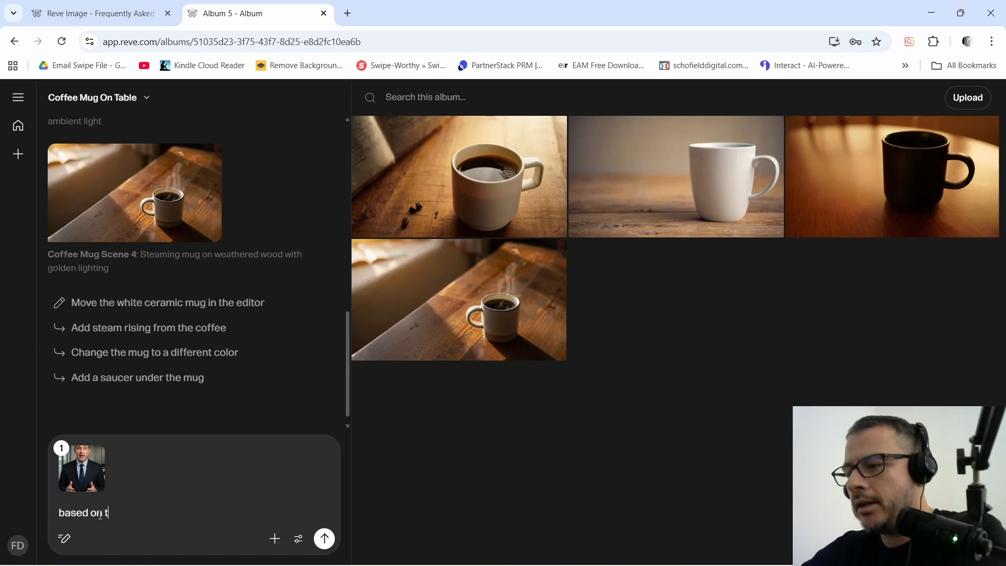
pyautogui.write('he imag')
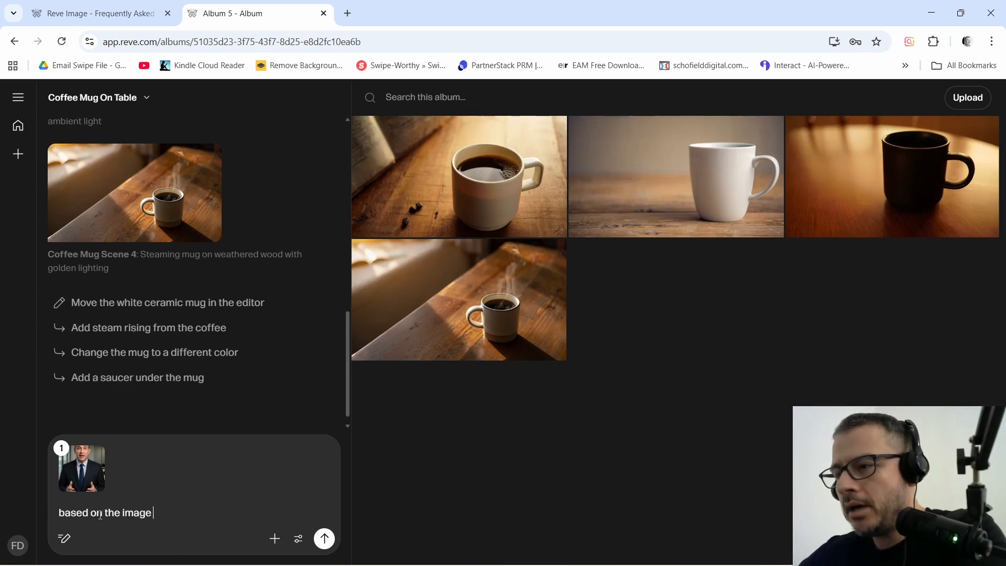
pyautogui.write('e ')
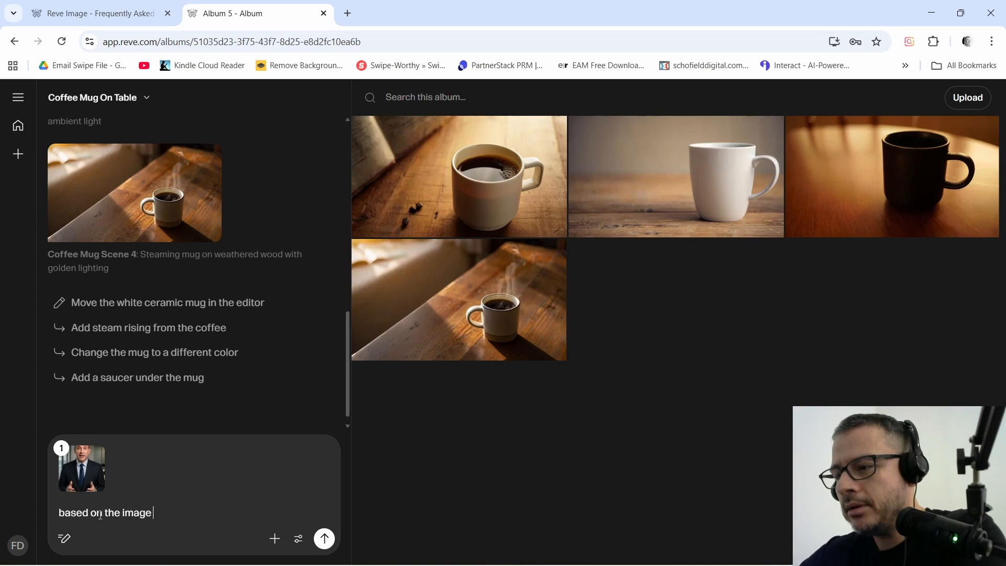
pyautogui.write('gen')
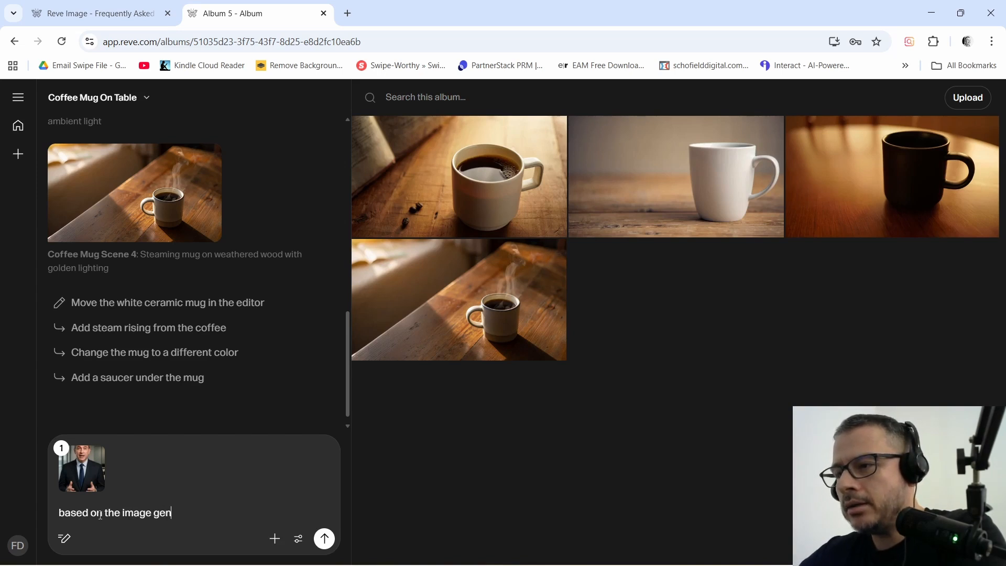
pyautogui.write('erated in 3')
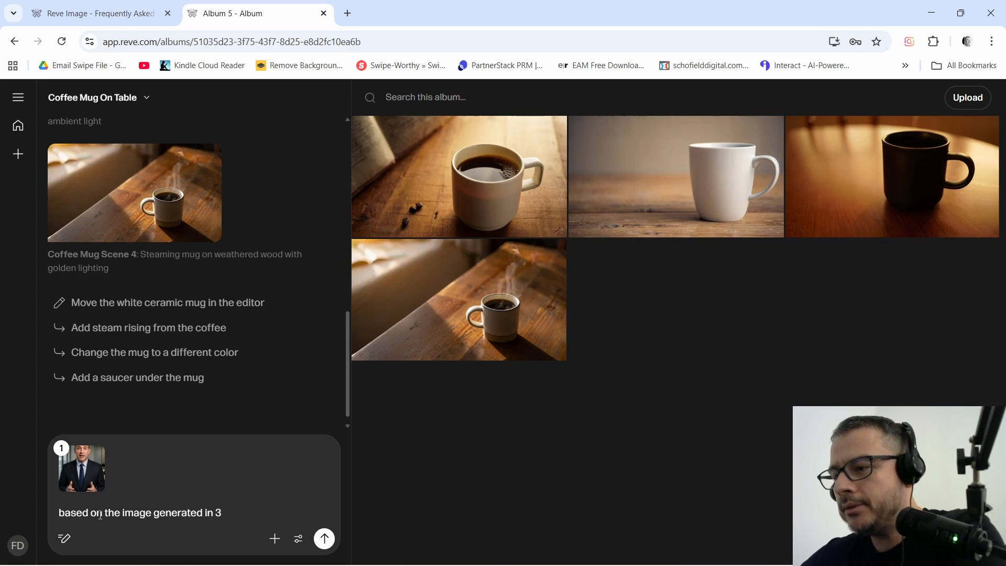
pyautogui.write('d and')
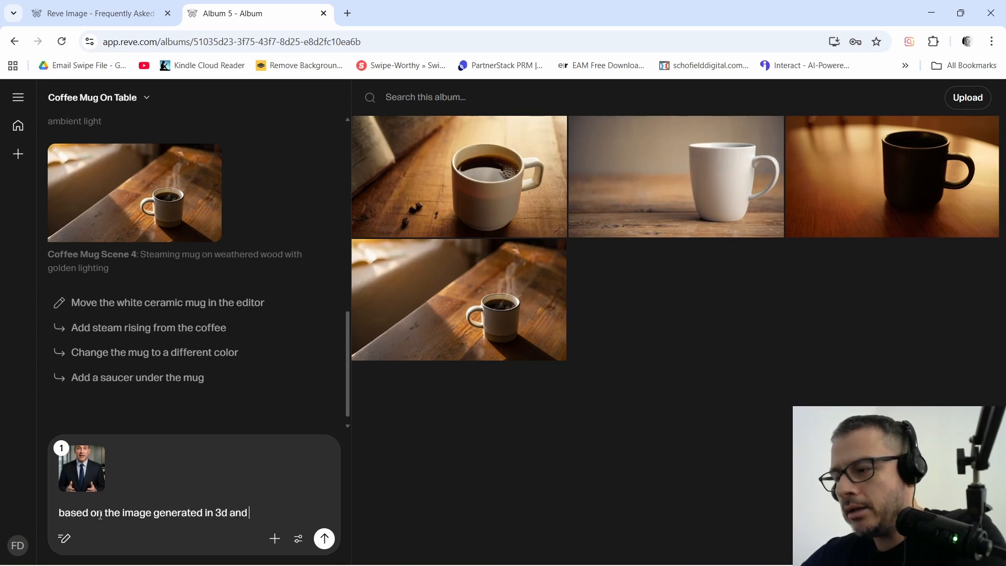
pyautogui.write(' i')
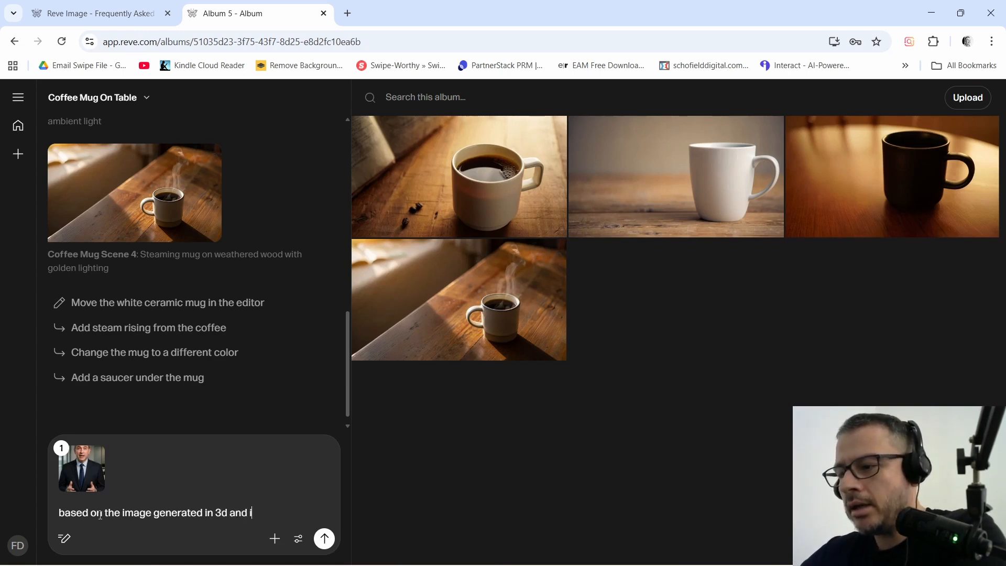
pyautogui.write('n a')
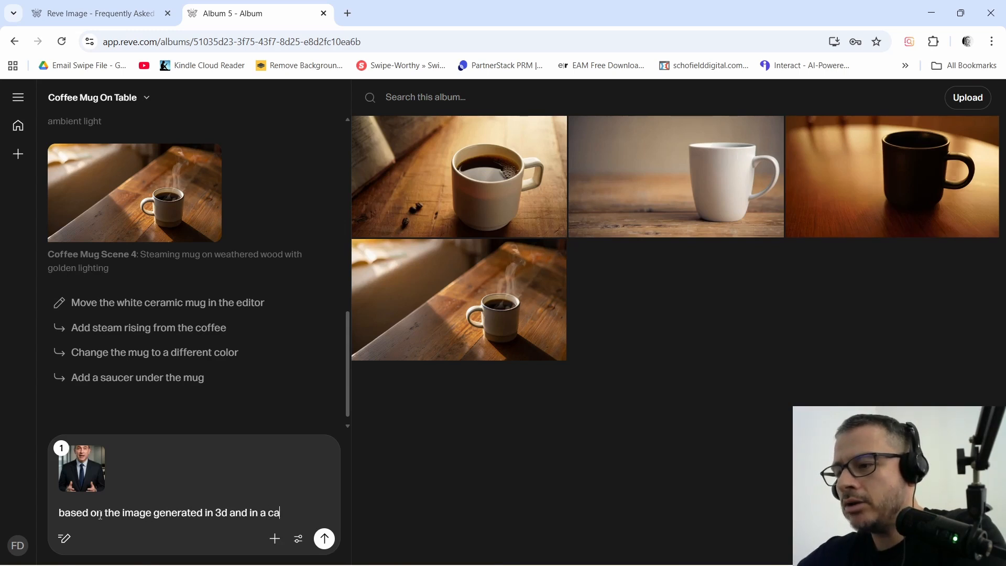
pyautogui.write('cartoon')
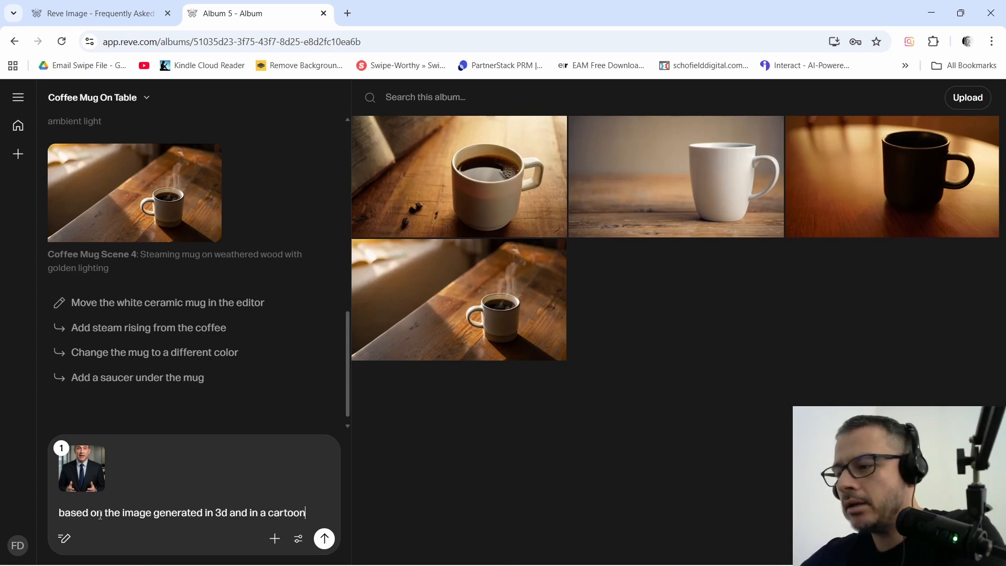
pyautogui.write('ish way')
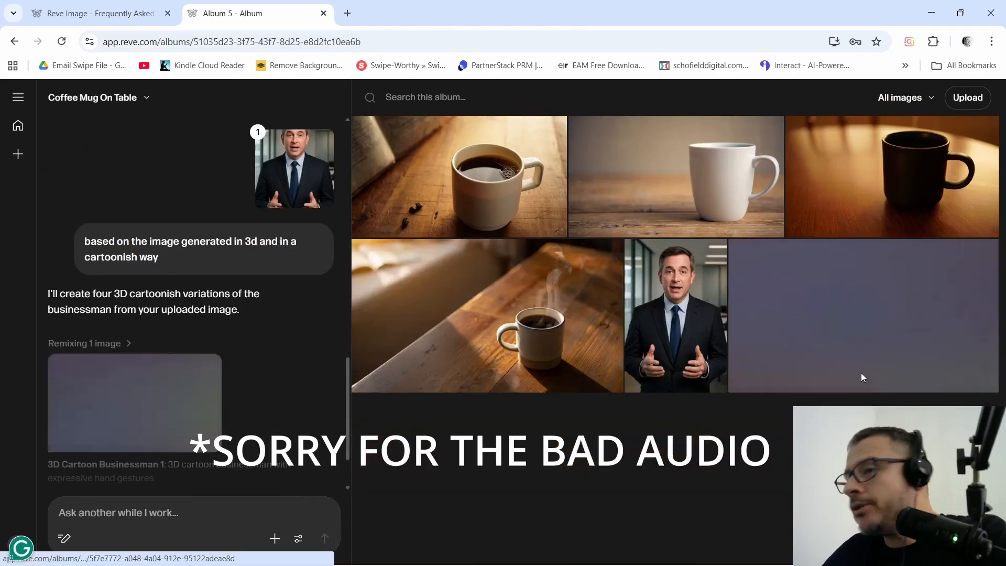
pyautogui.moveTo(712, 332)
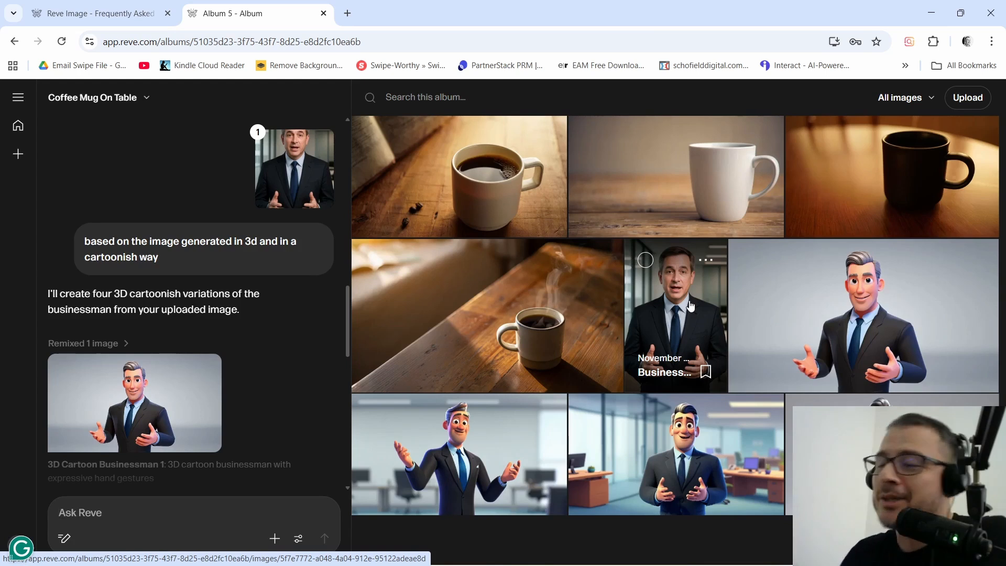
# - Enter "3d cartton businesman confidently smiling in an office background" as the other preferences in the generation settings
pyautogui.click(298, 539)
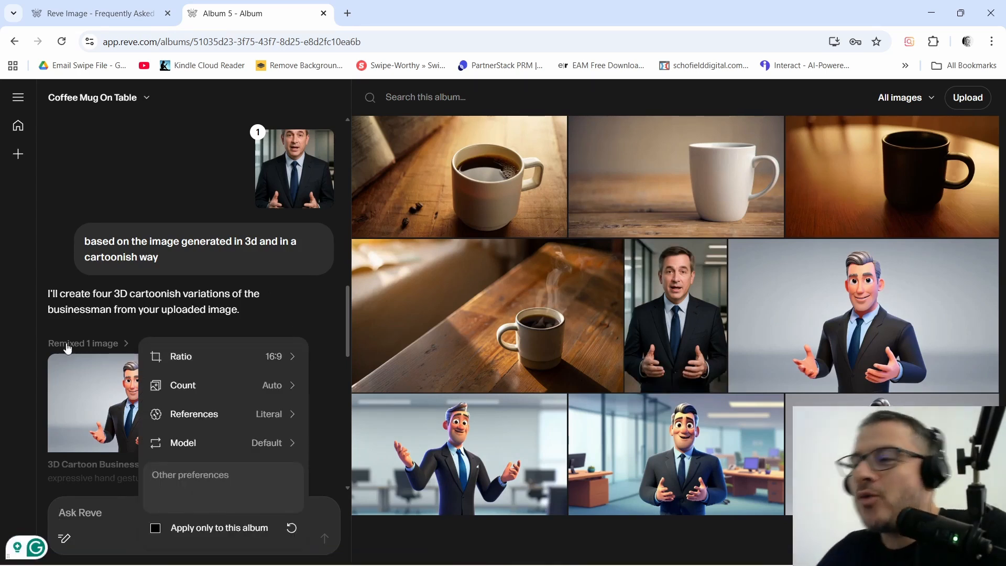
pyautogui.click(286, 447)
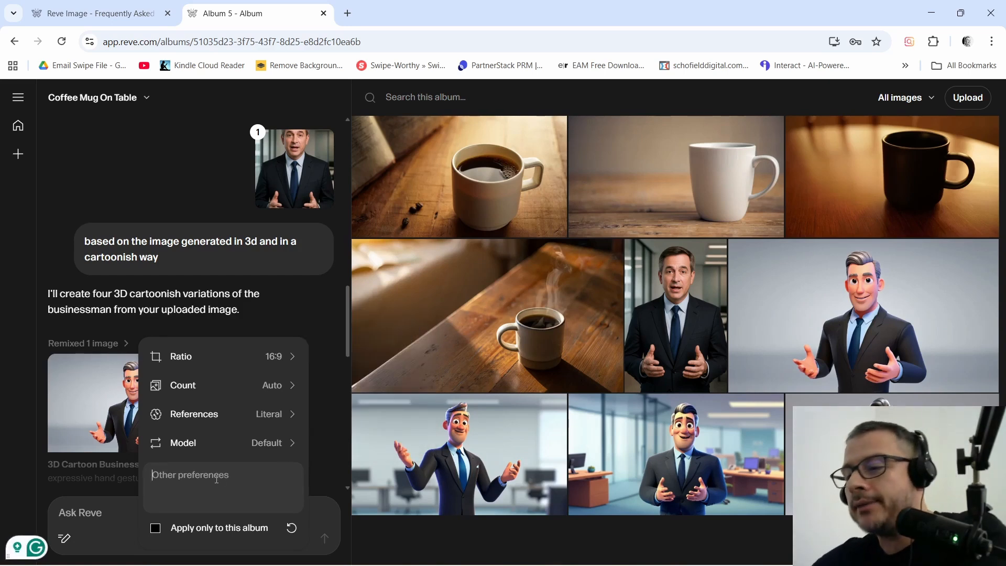
pyautogui.write('3d')
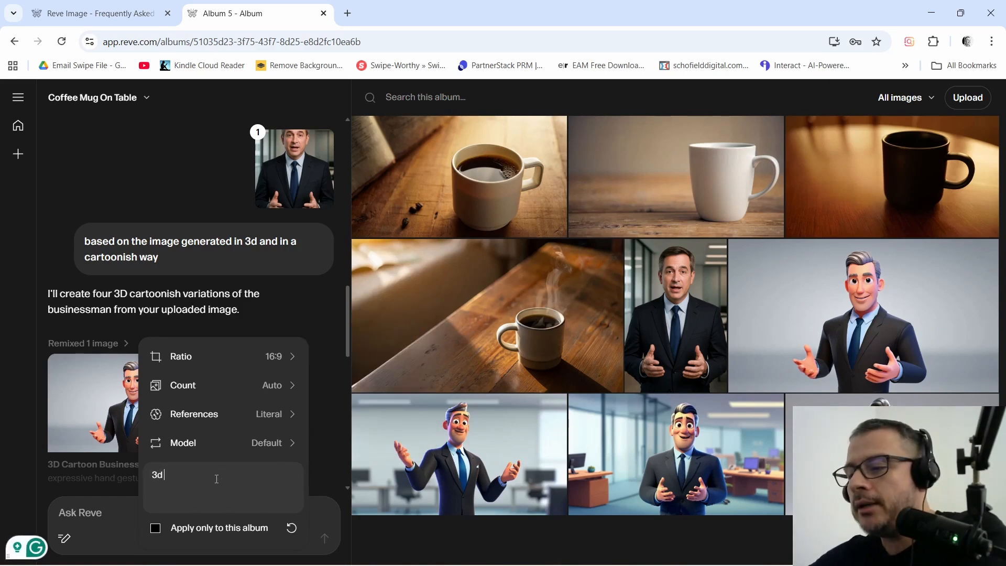
pyautogui.write(' cartton b')
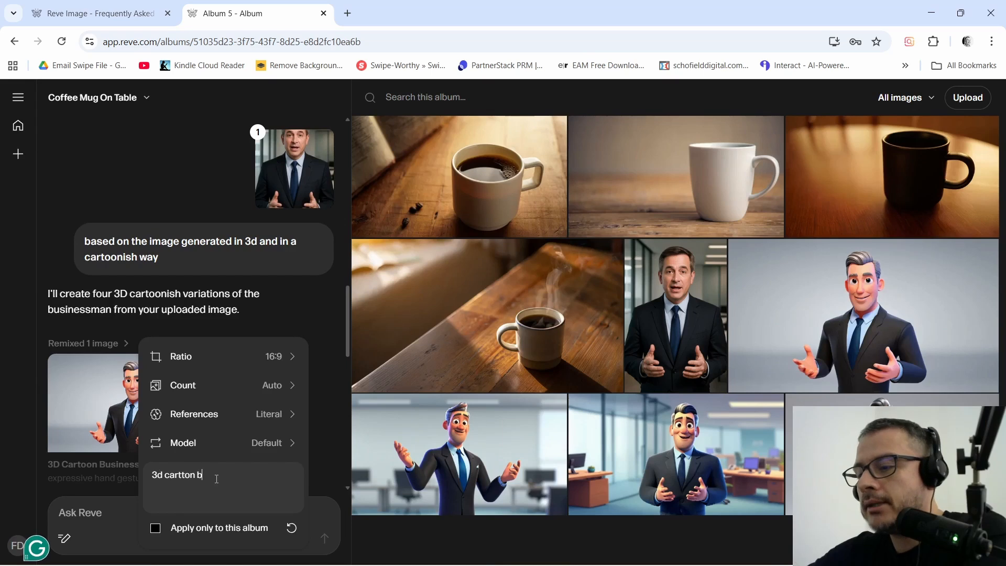
pyautogui.write('usinessman confidently')
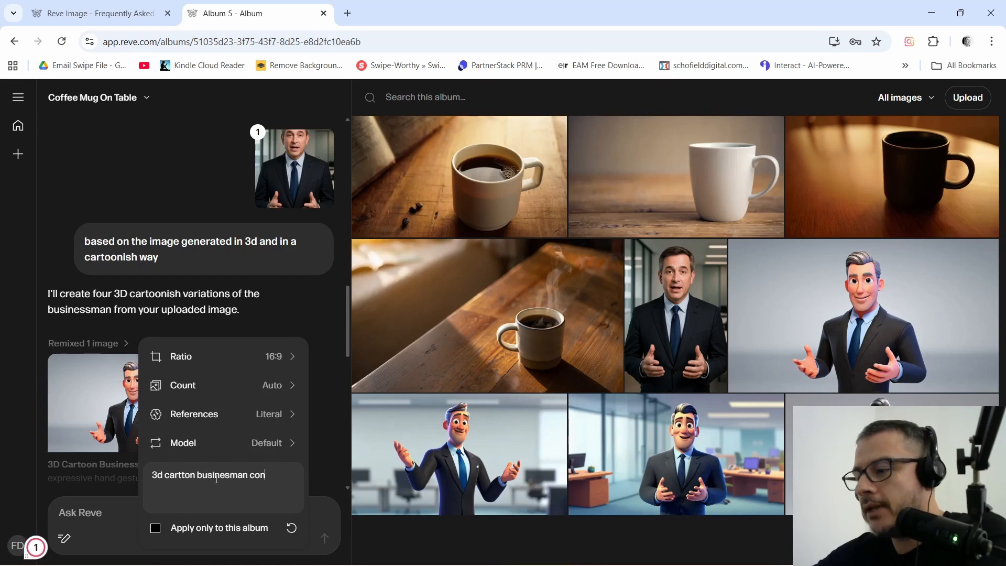
pyautogui.write(' smil')
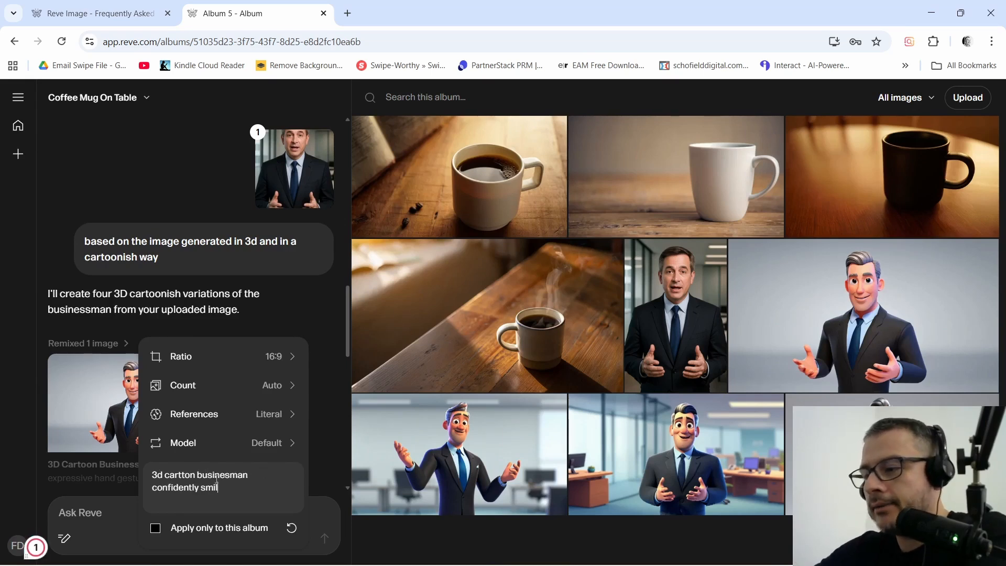
pyautogui.write('ing in an')
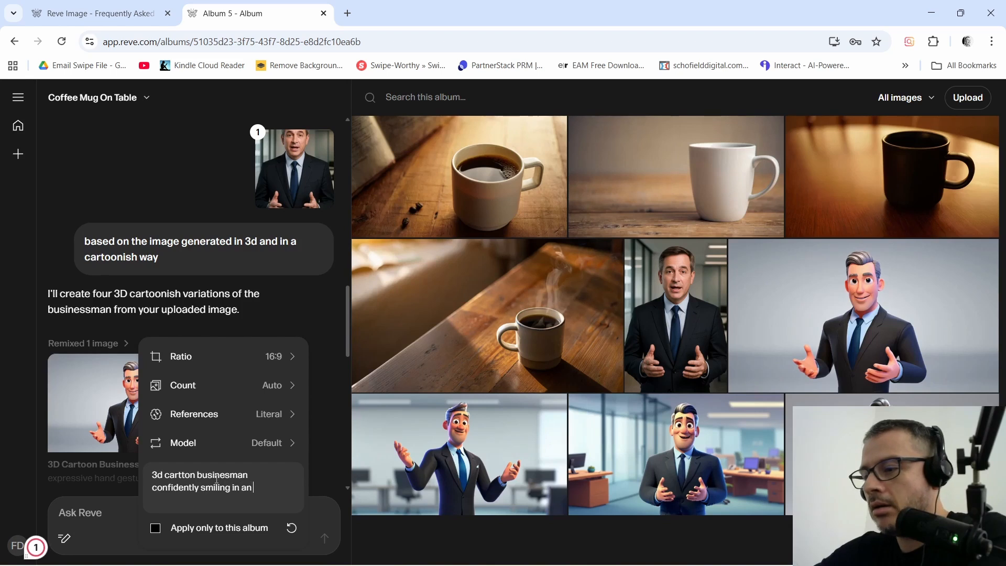
pyautogui.write(' office b')
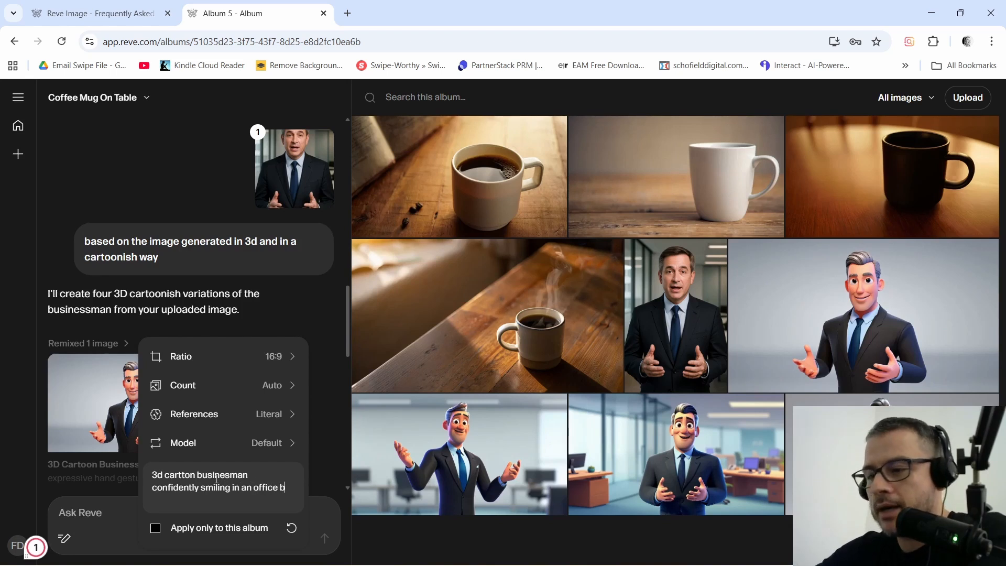
pyautogui.write('ackground')
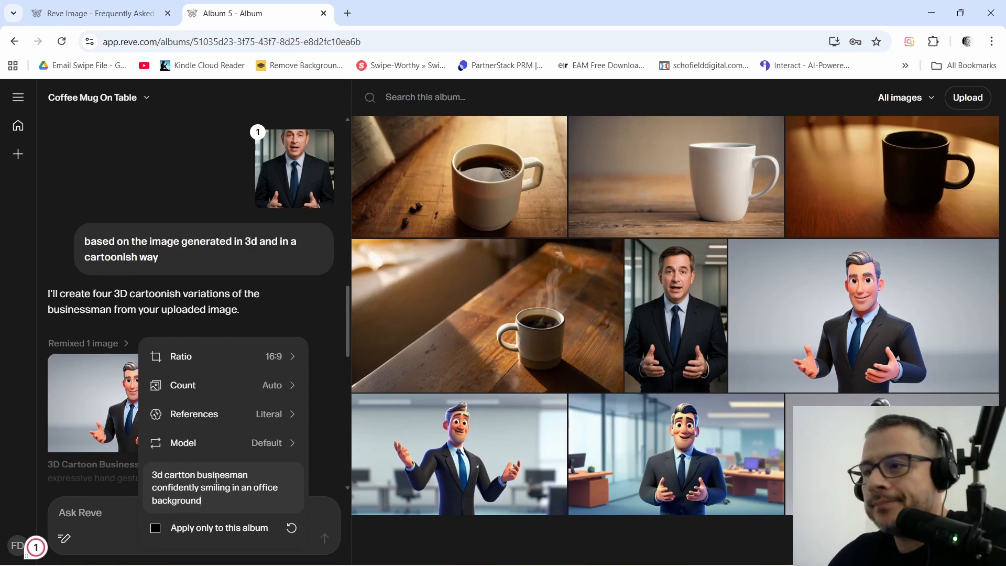
# - Choose the Fast model for generation, and reset the generation settings to their defaults
pyautogui.click(278, 448)
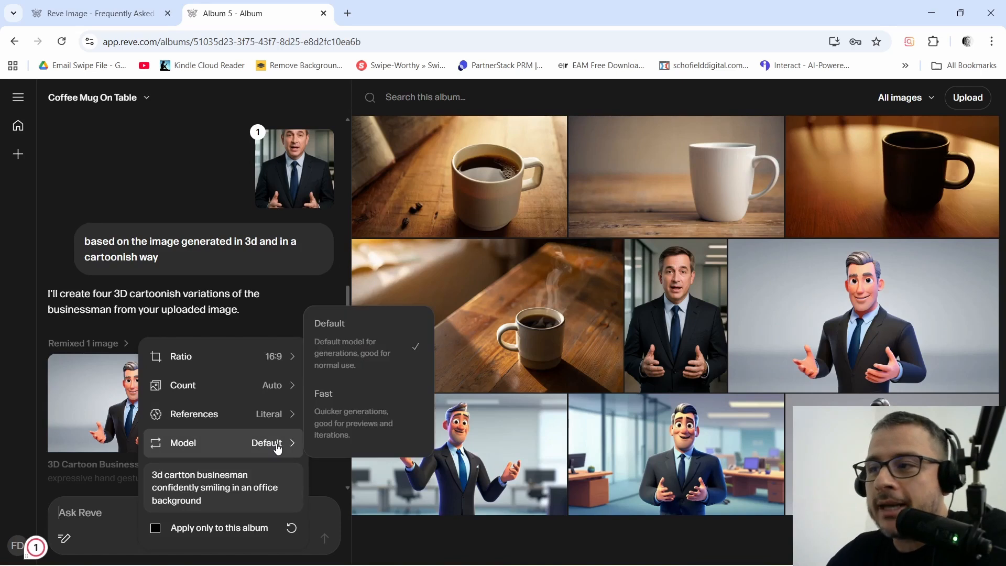
pyautogui.click(353, 418)
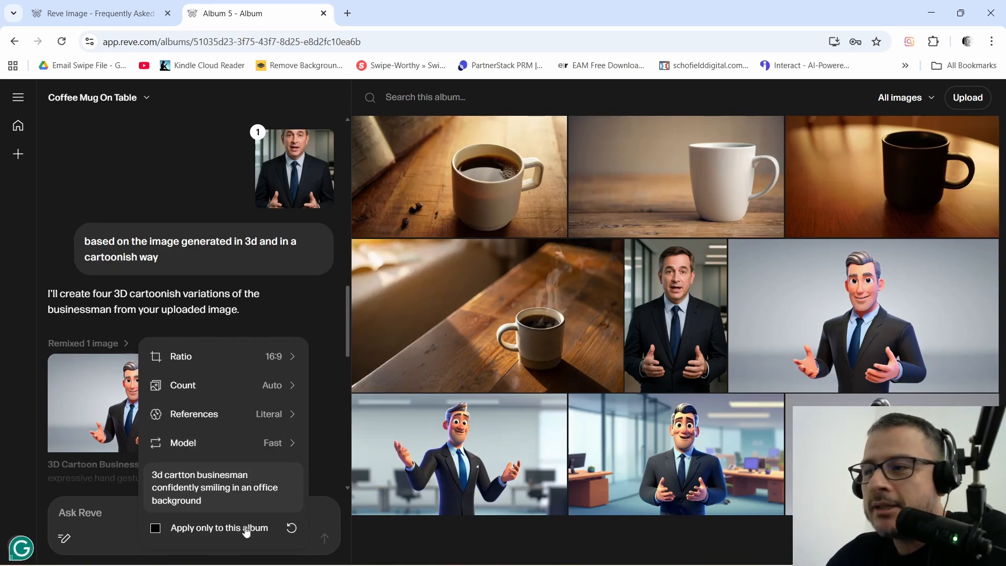
pyautogui.click(292, 529)
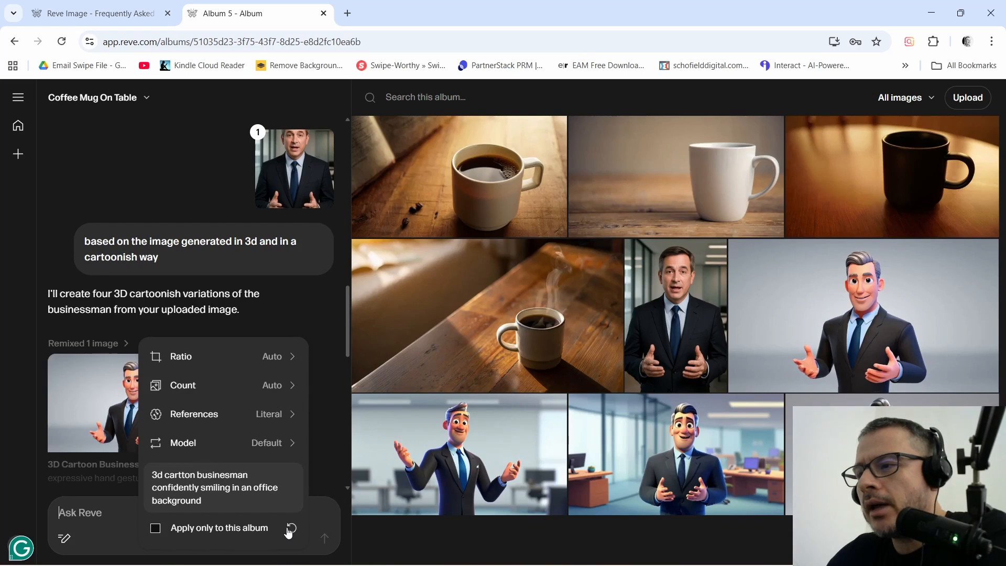
# - Copy the businessman description from the other preferences and paste it into the chat prompt
pyautogui.tripleClick(204, 484)
pyautogui.rightClick(205, 483)
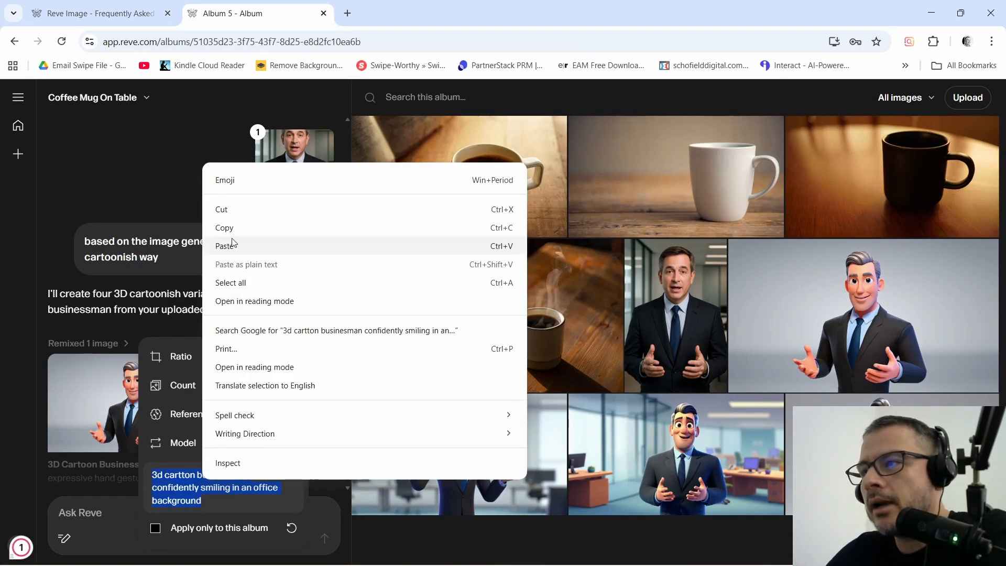
pyautogui.click(225, 228)
pyautogui.click(110, 516)
pyautogui.rightClick(109, 515)
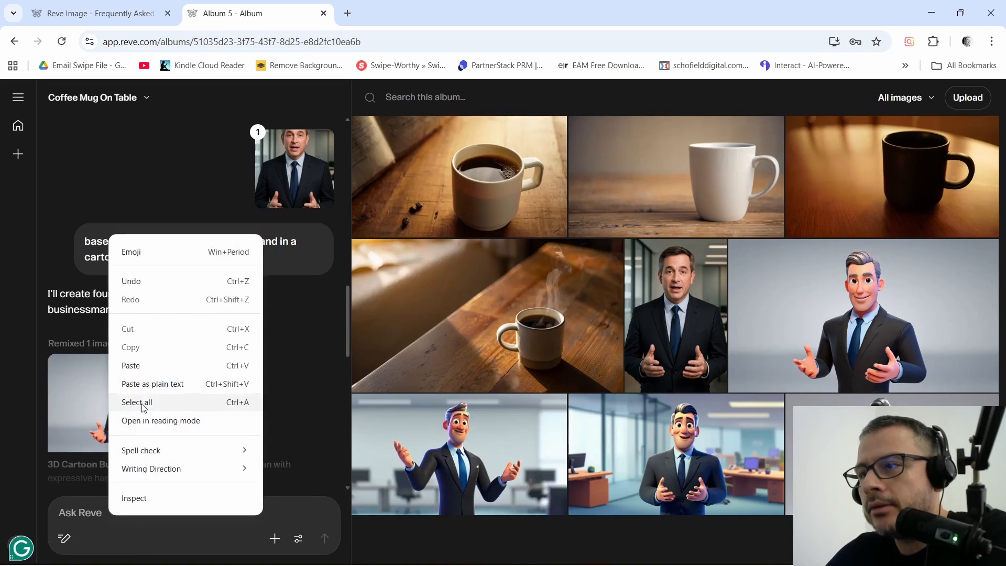
pyautogui.click(137, 365)
# - Generate the cartoon businessman images with the Fast model and open the variation with the potted plant in the office
pyautogui.click(298, 539)
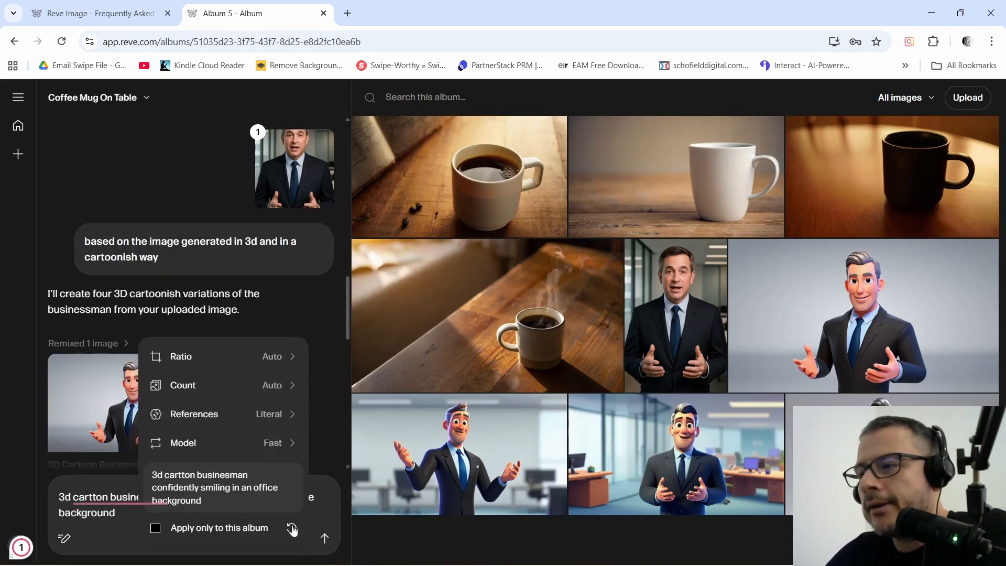
pyautogui.click(325, 538)
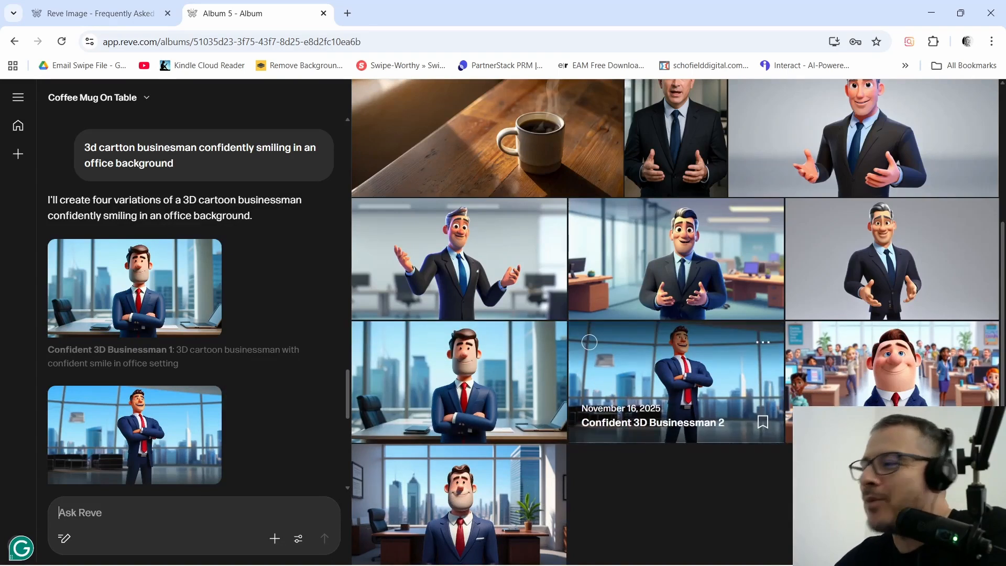
pyautogui.click(487, 389)
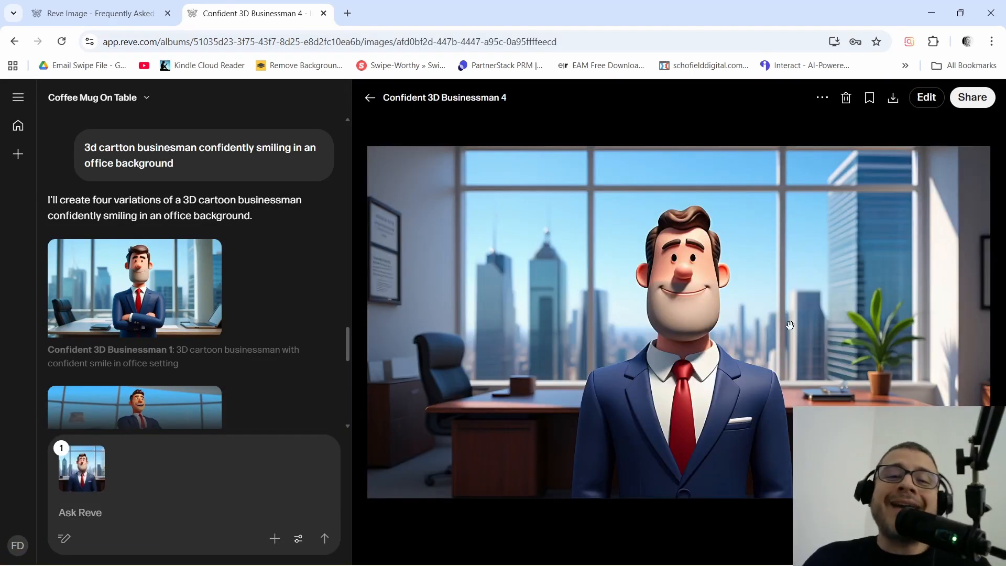